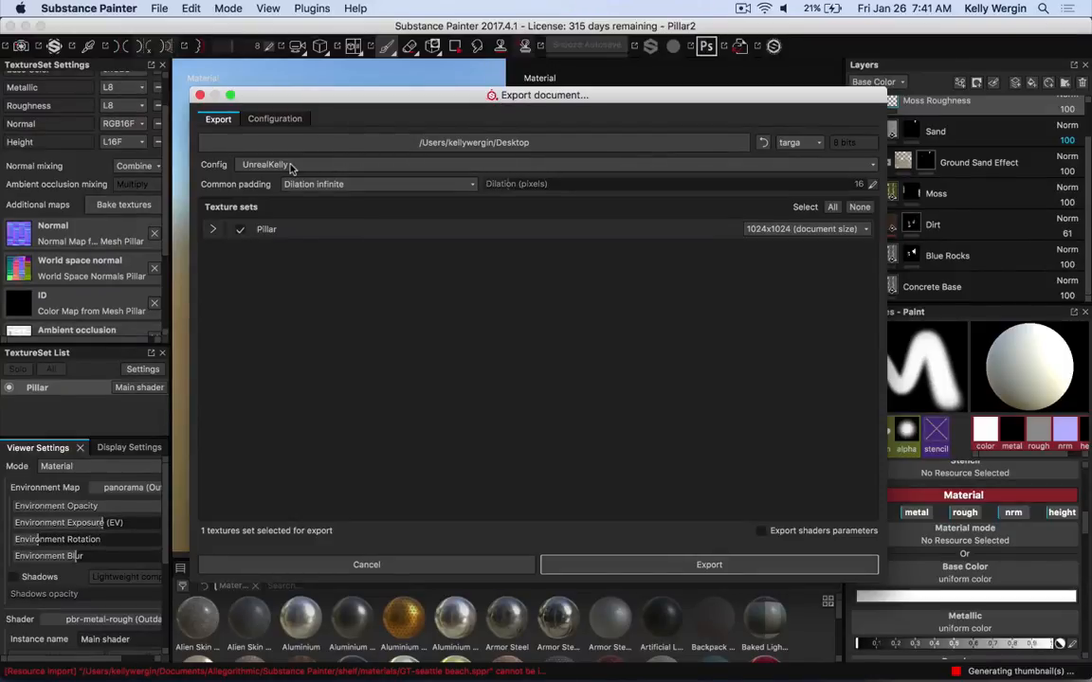
Set the export config to Sketchfab and review the Pillar texture set's output maps
left_click(292, 167)
scroll(317, 204, "up", 5)
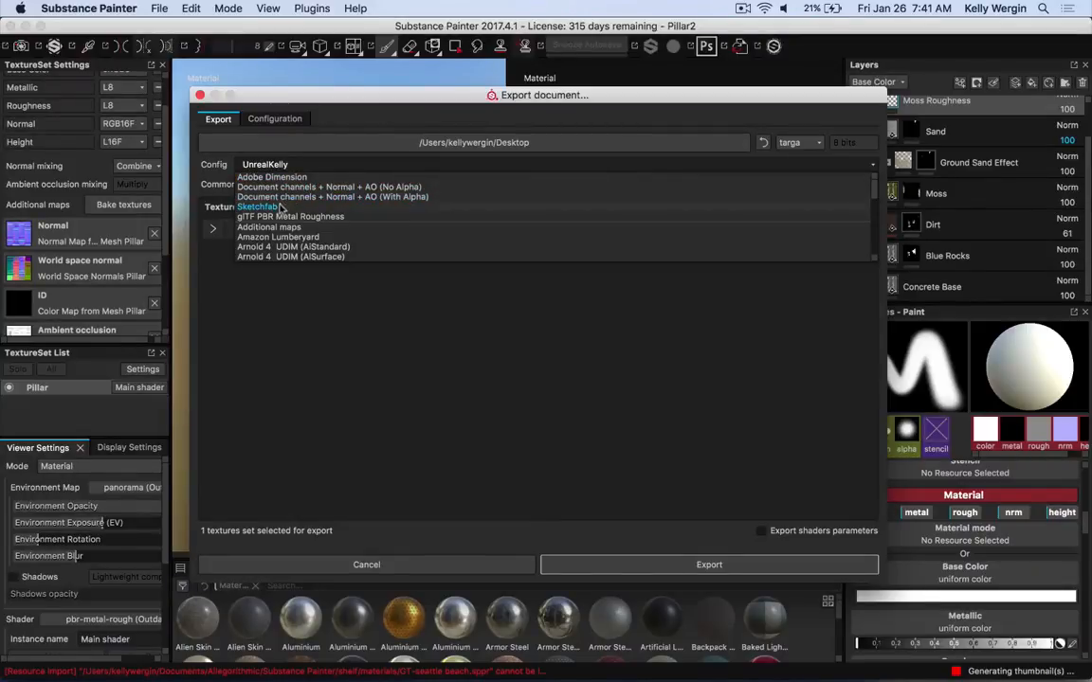
left_click(277, 208)
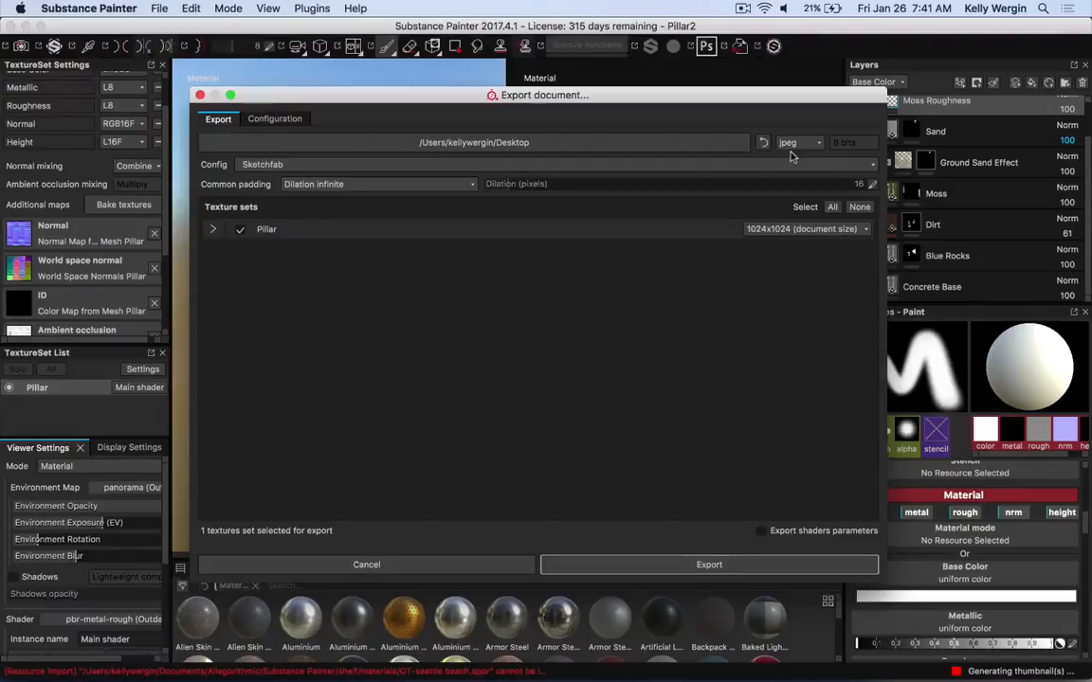
left_click(214, 230)
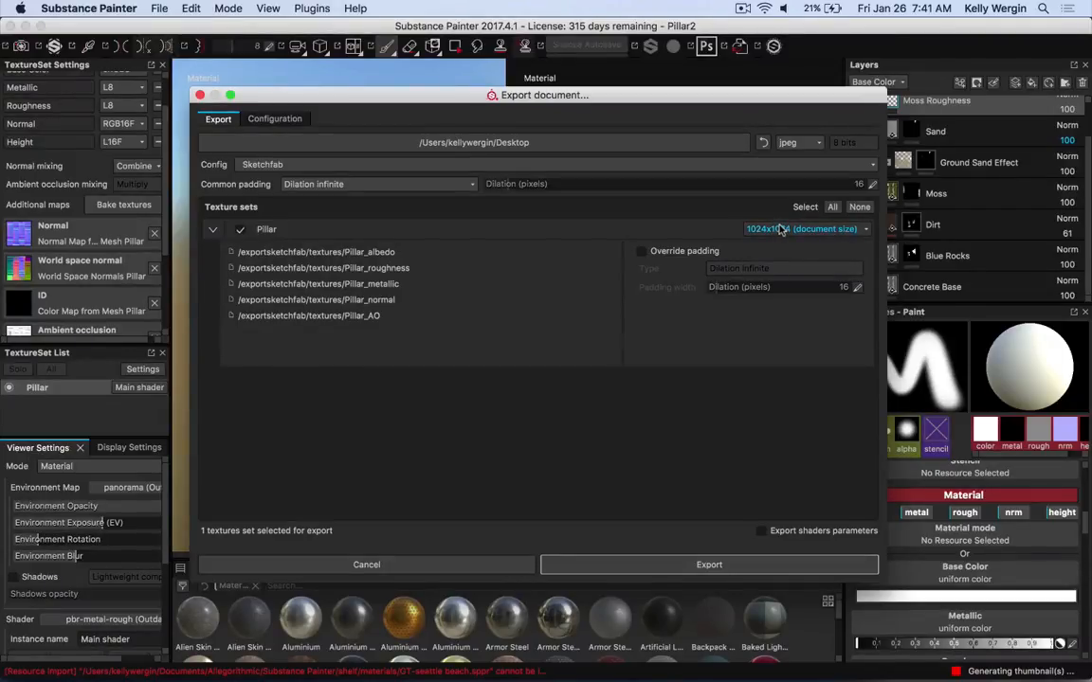
left_click(212, 228)
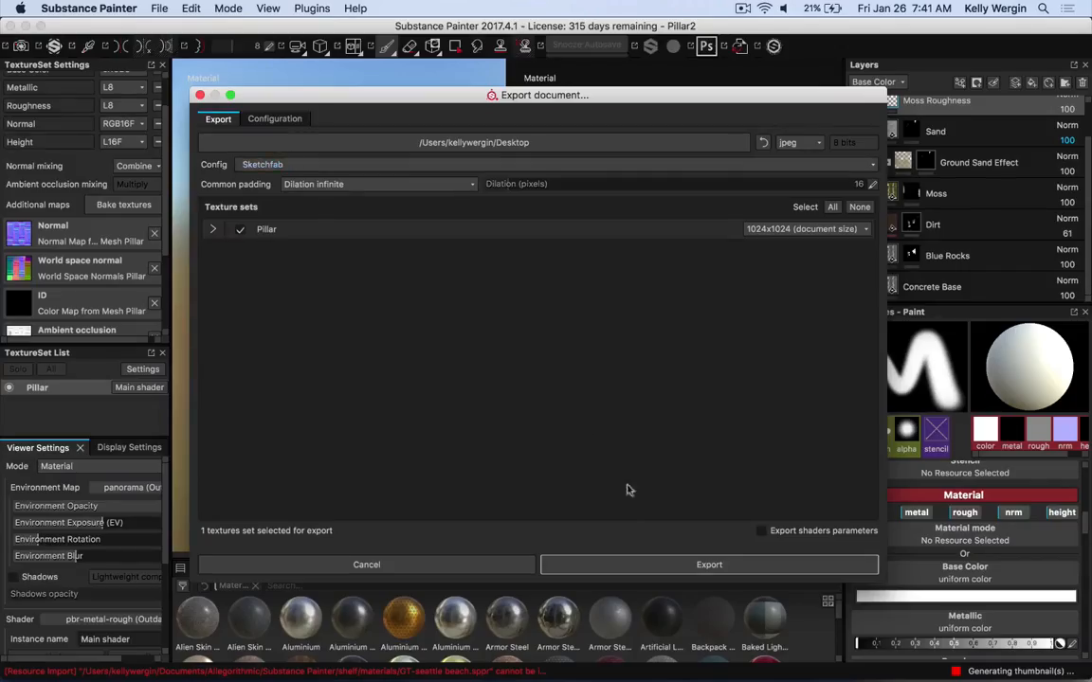
Start the export and title the Sketchfab upload ACG Pillar
left_click(648, 564)
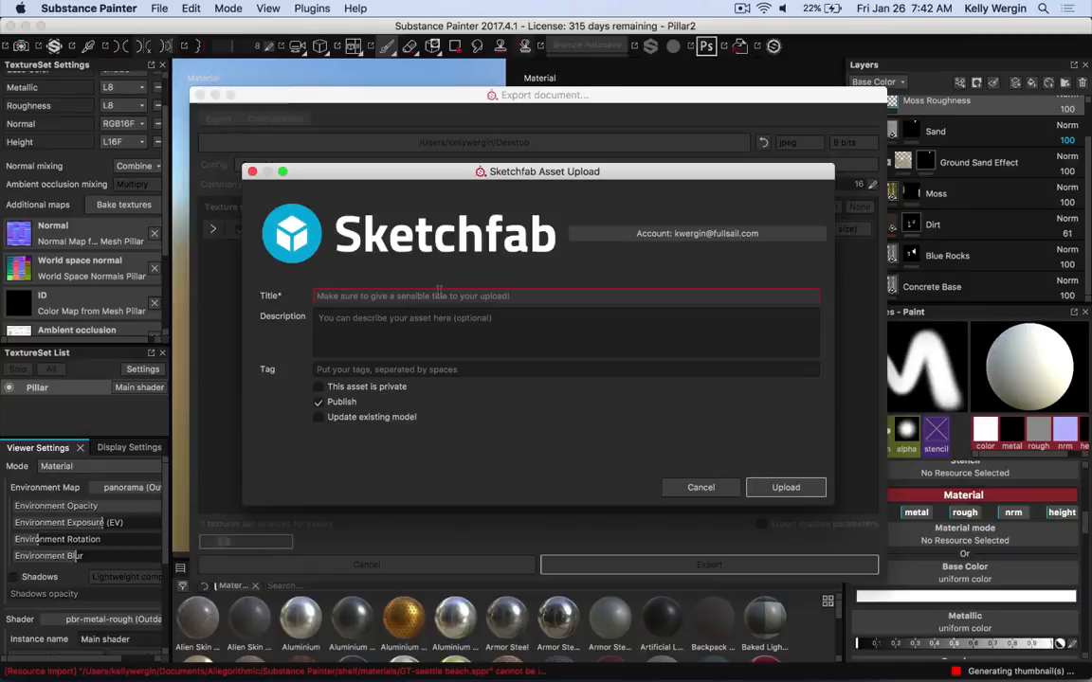
left_click(440, 295)
type("ACG")
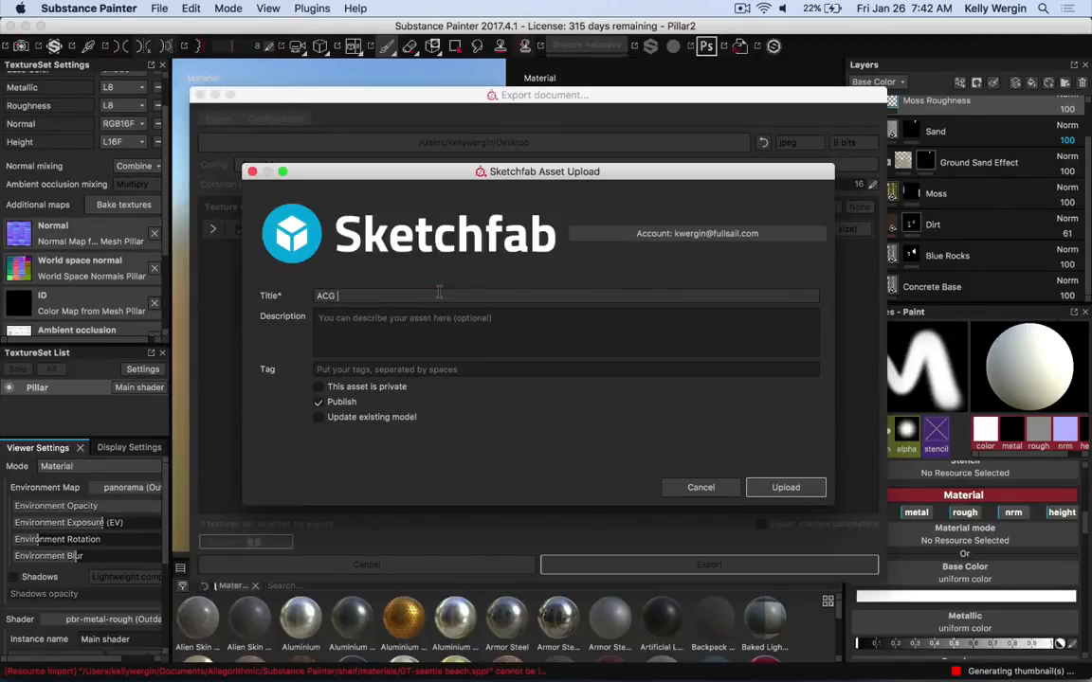
type(" Pilla")
key("BackSpace")
key("BackSpace")
key("BackSpace")
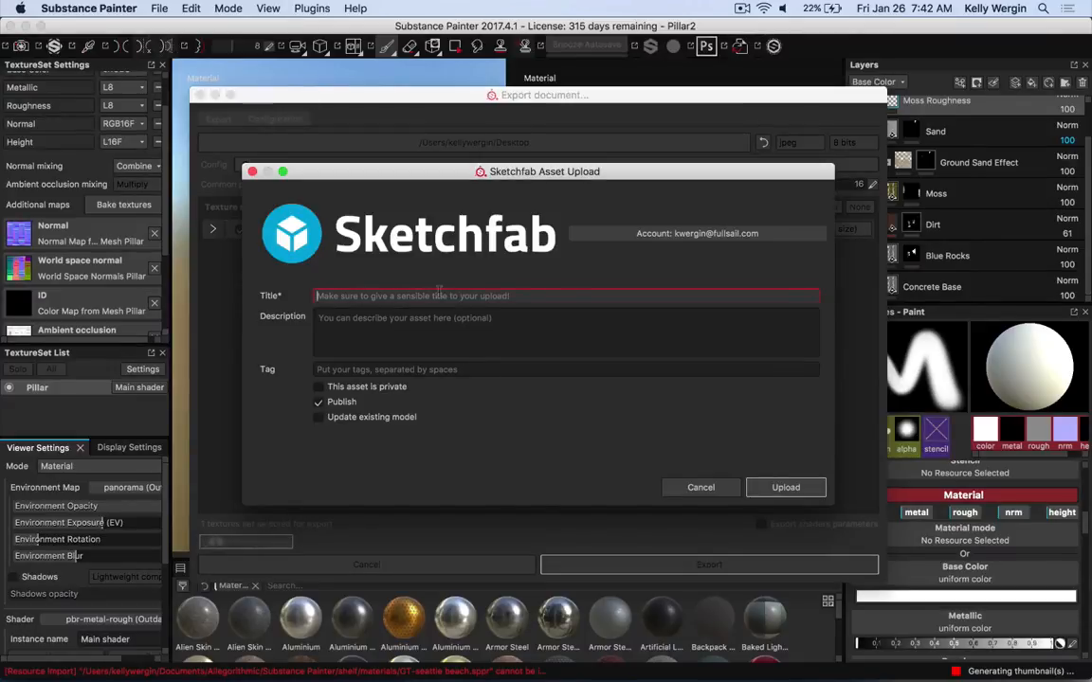
type("ACG Pillar")
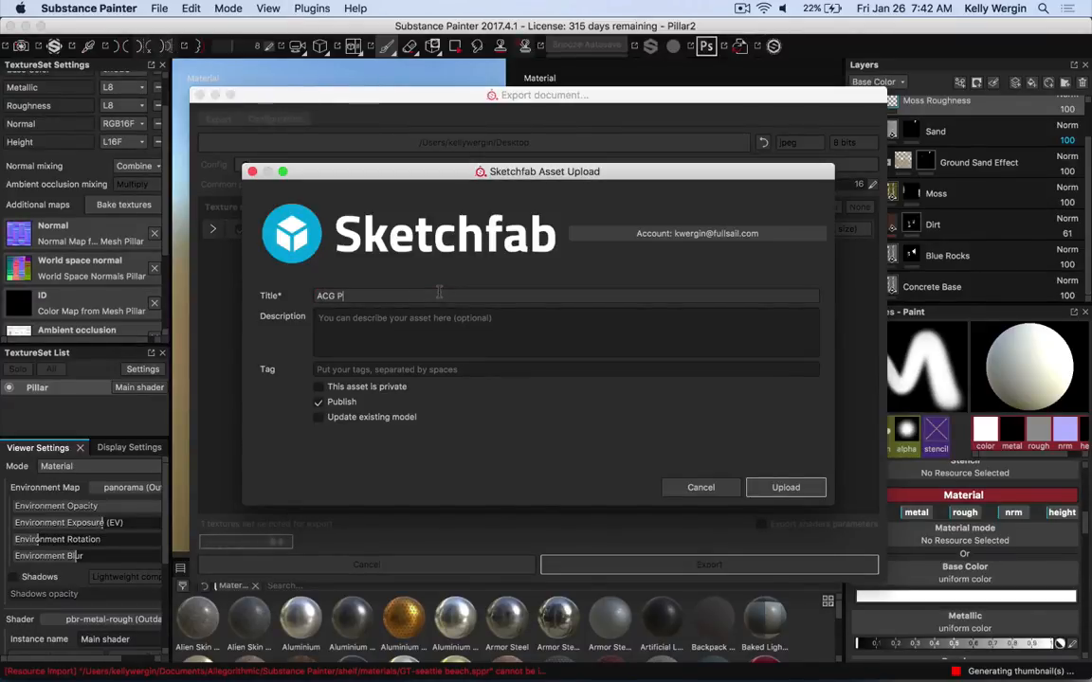
Enter the description Final project for ACG for the upload
left_click(447, 318)
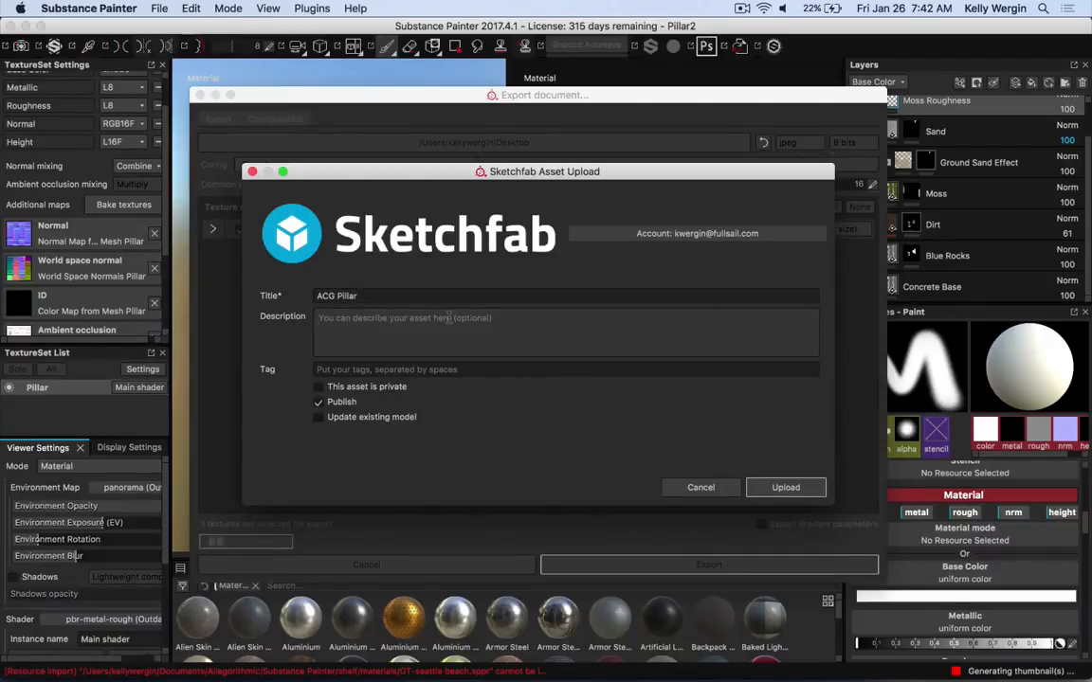
type("Final pr")
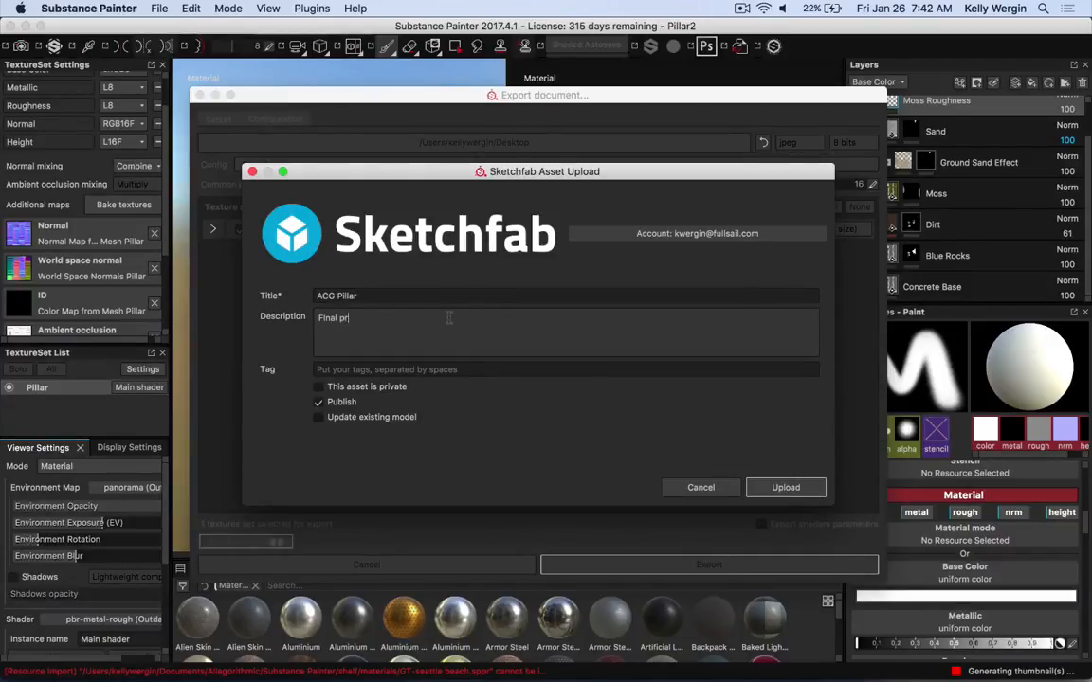
type("oject for ACG")
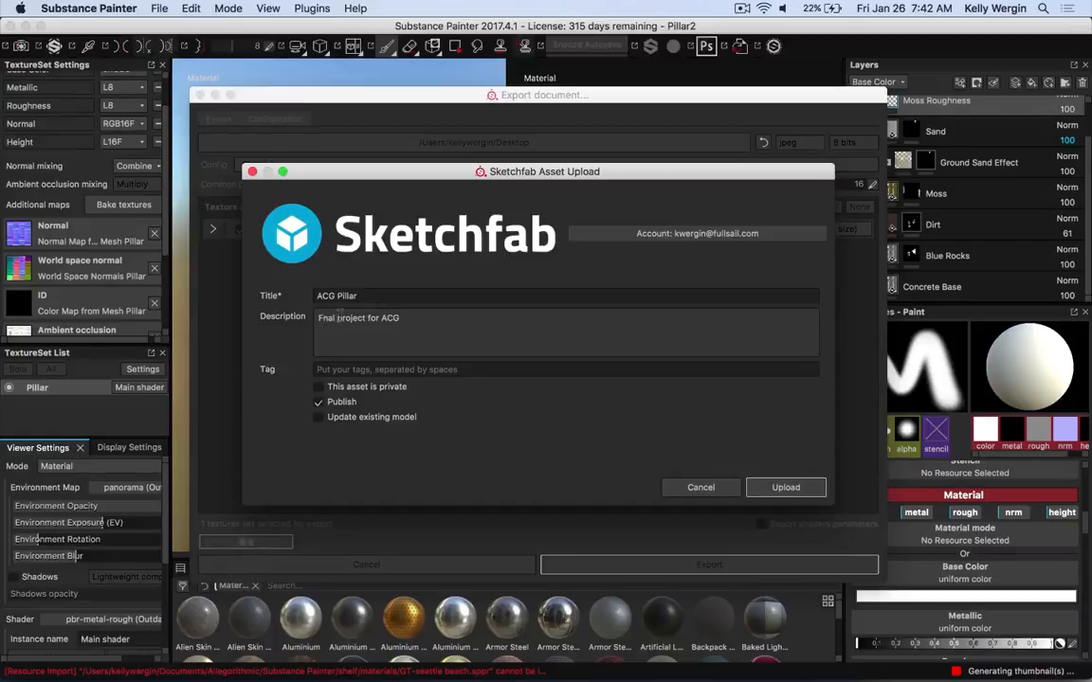
Mark the asset as private and upload it to Sketchfab
left_click(346, 387)
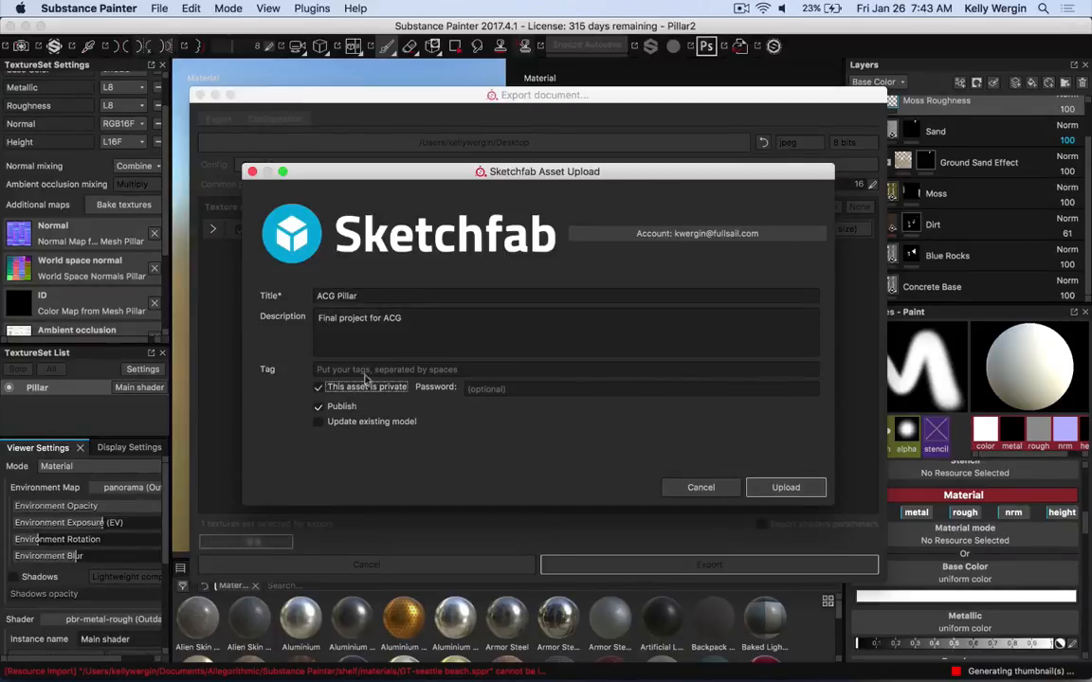
left_click(787, 489)
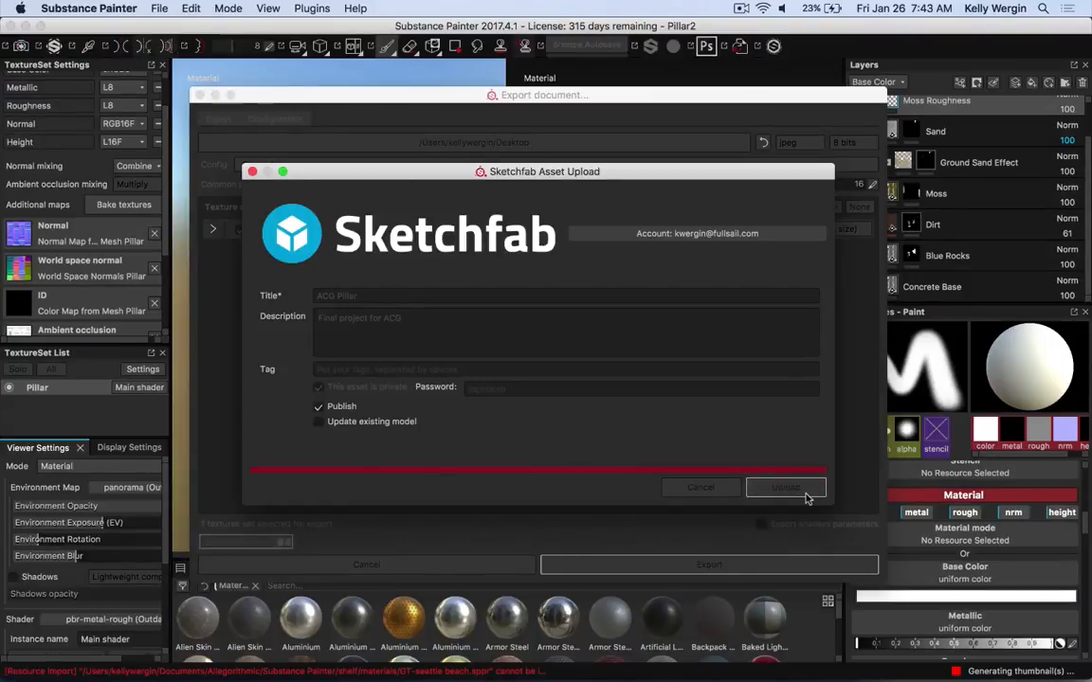
Switch to Firefox and look over the uploaded model's Sketchfab page
key("super+Tab")
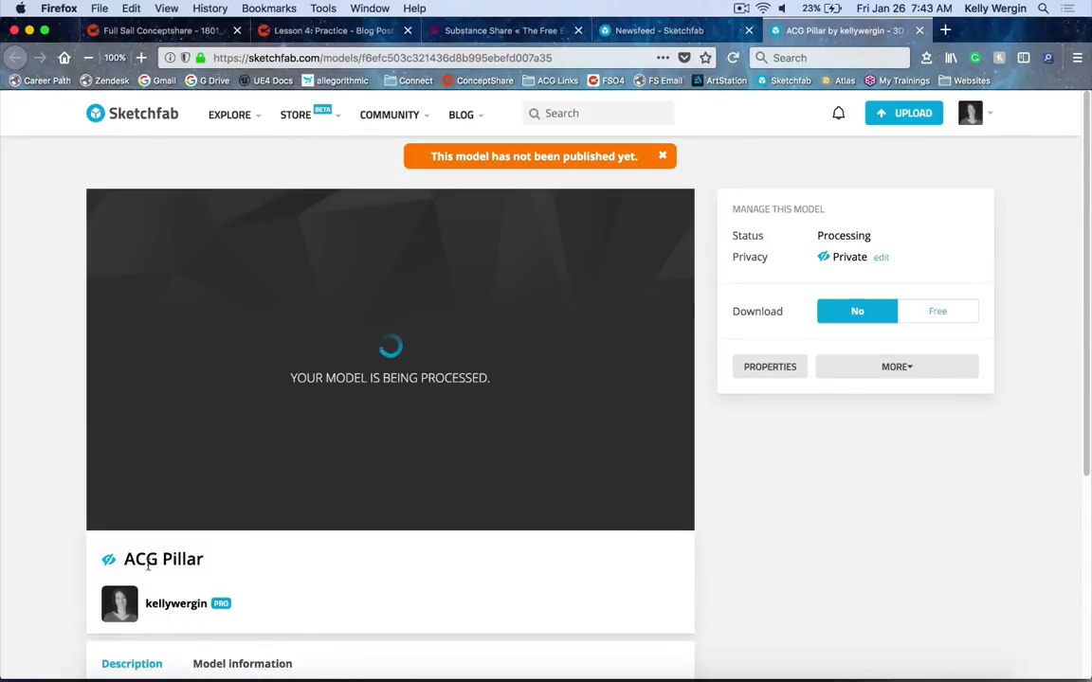
scroll(149, 571, "down", 3)
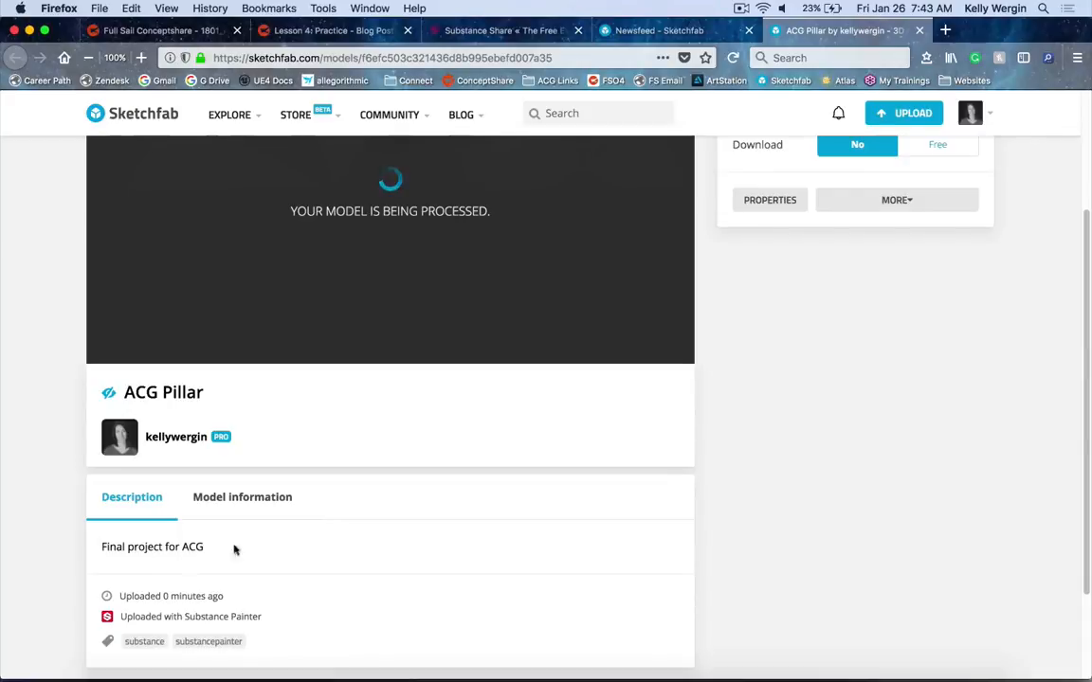
scroll(345, 558, "up", 2)
Return to Substance Painter and dismiss the export confirmation
left_click(319, 661)
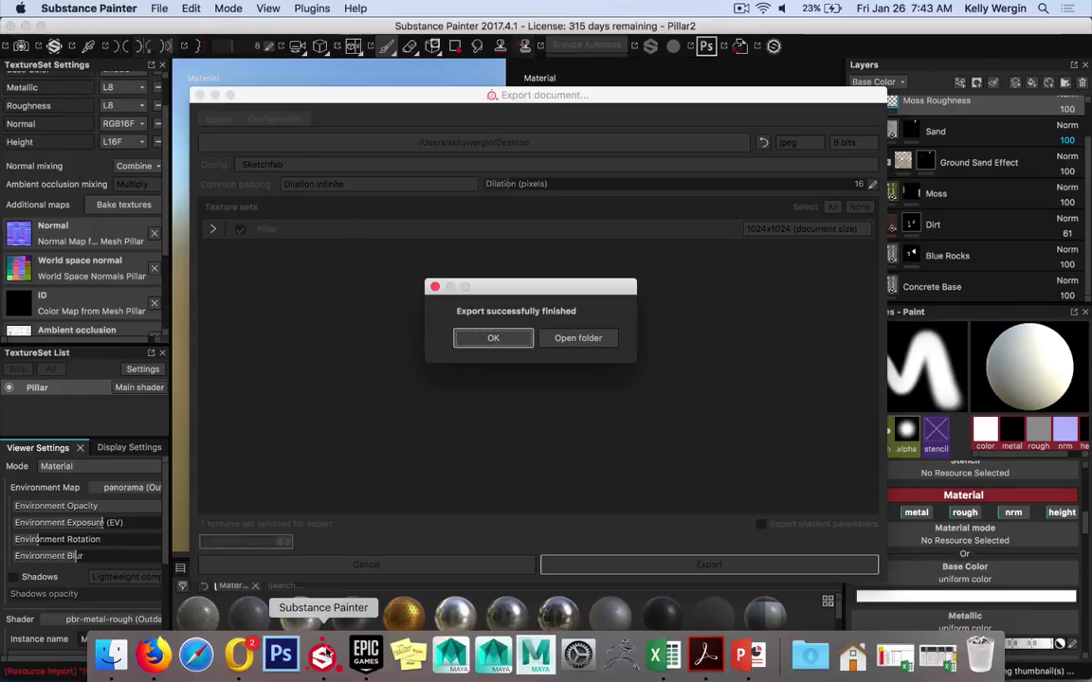
left_click(493, 337)
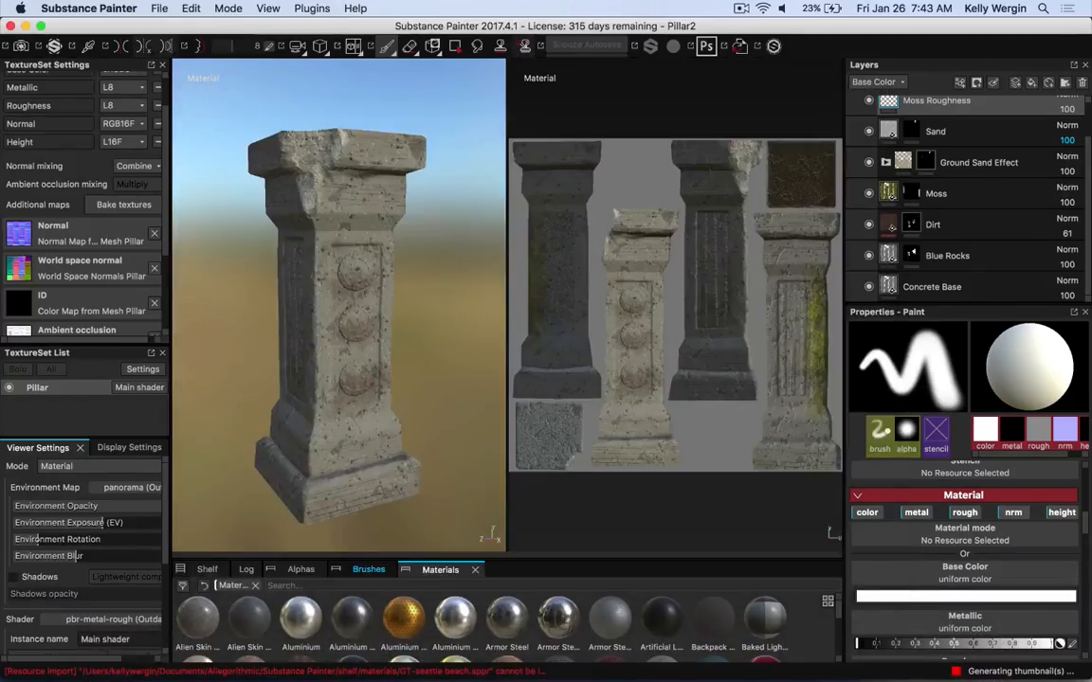
left_click(9, 26)
left_click(503, 359)
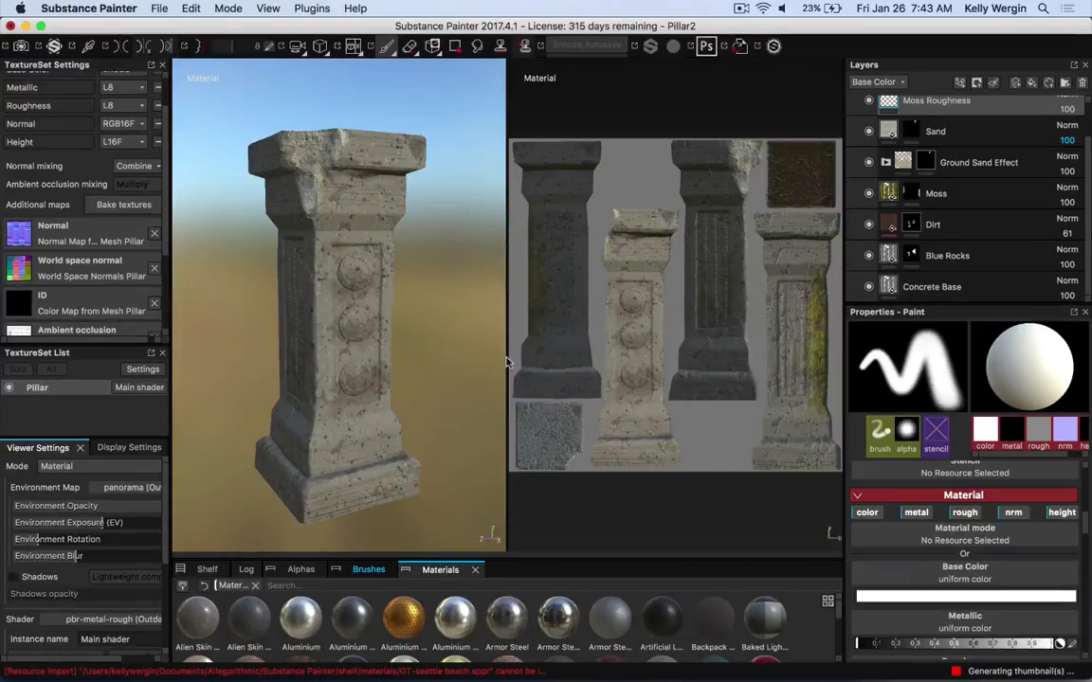
scroll(653, 445, "up", 2)
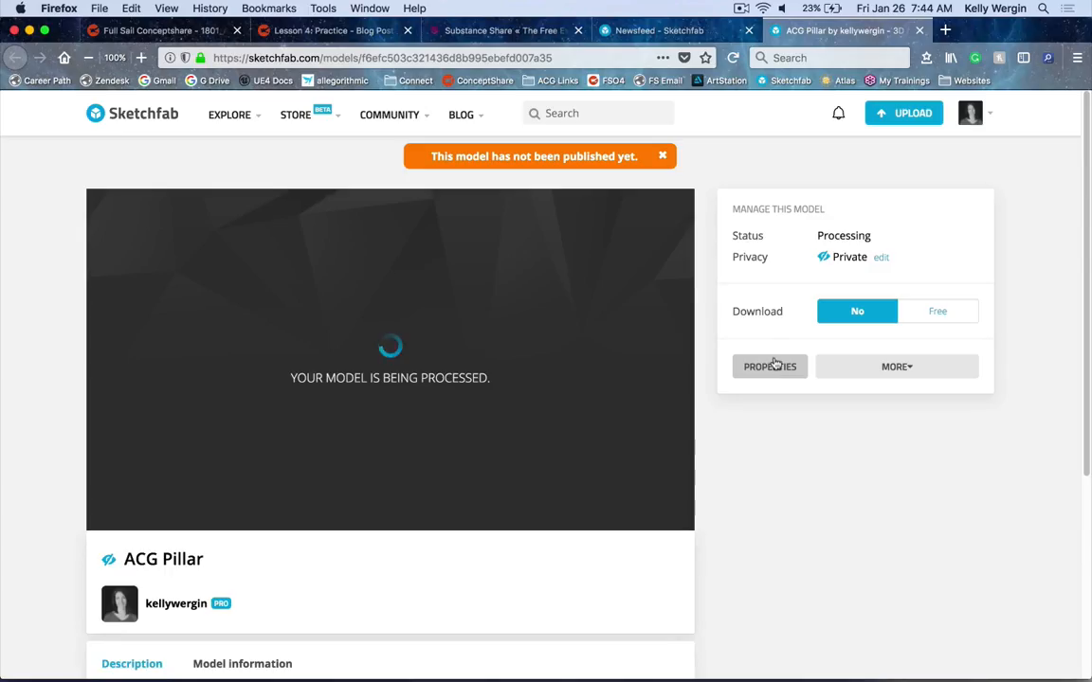
Open the model properties and read the help article on texture inspection
scroll(791, 350, "down", 1)
left_click(793, 336)
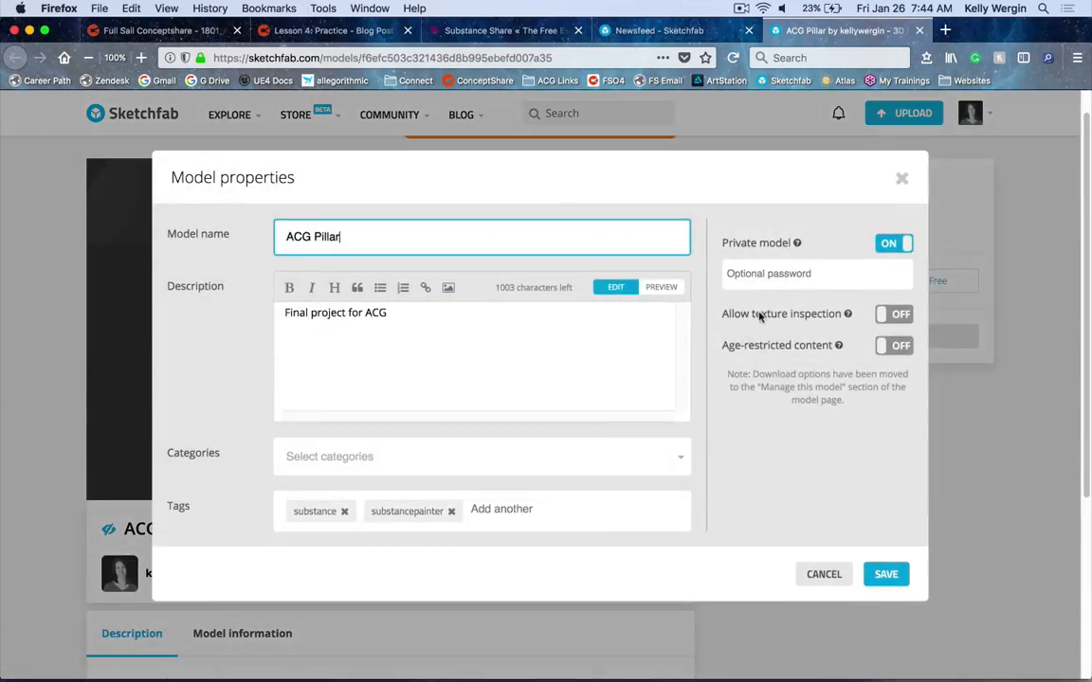
left_click(846, 314)
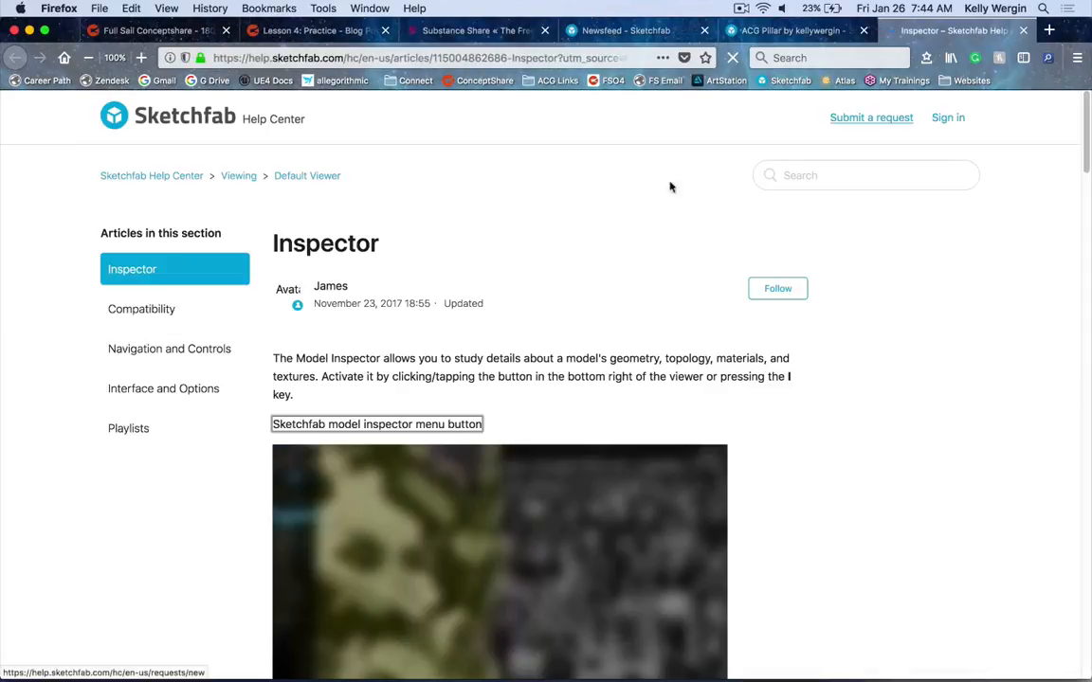
scroll(785, 399, "down", 3)
scroll(785, 399, "down", 2)
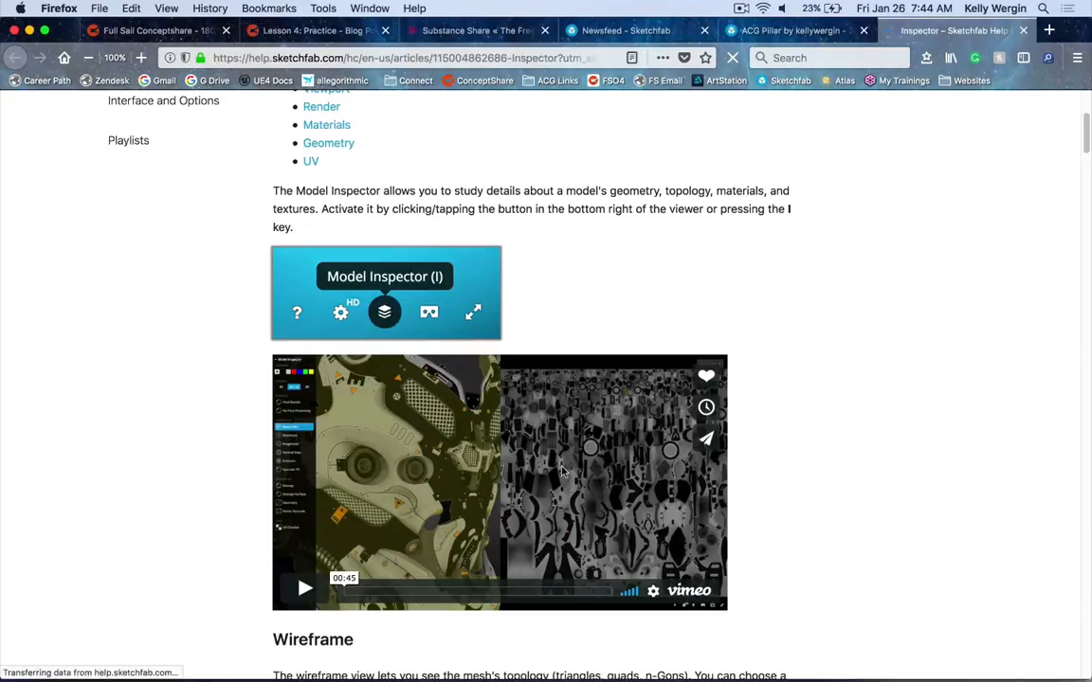
scroll(477, 452, "down", 8)
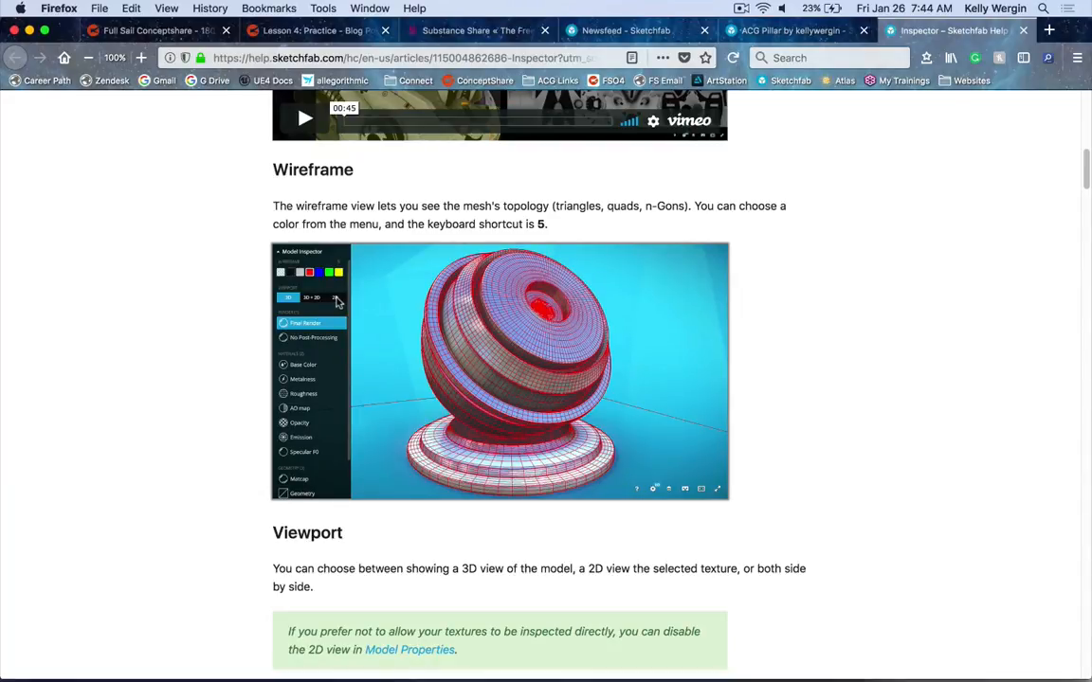
Enable texture inspection in the model properties and save them
key("ctrl+shift+Tab")
left_click(891, 313)
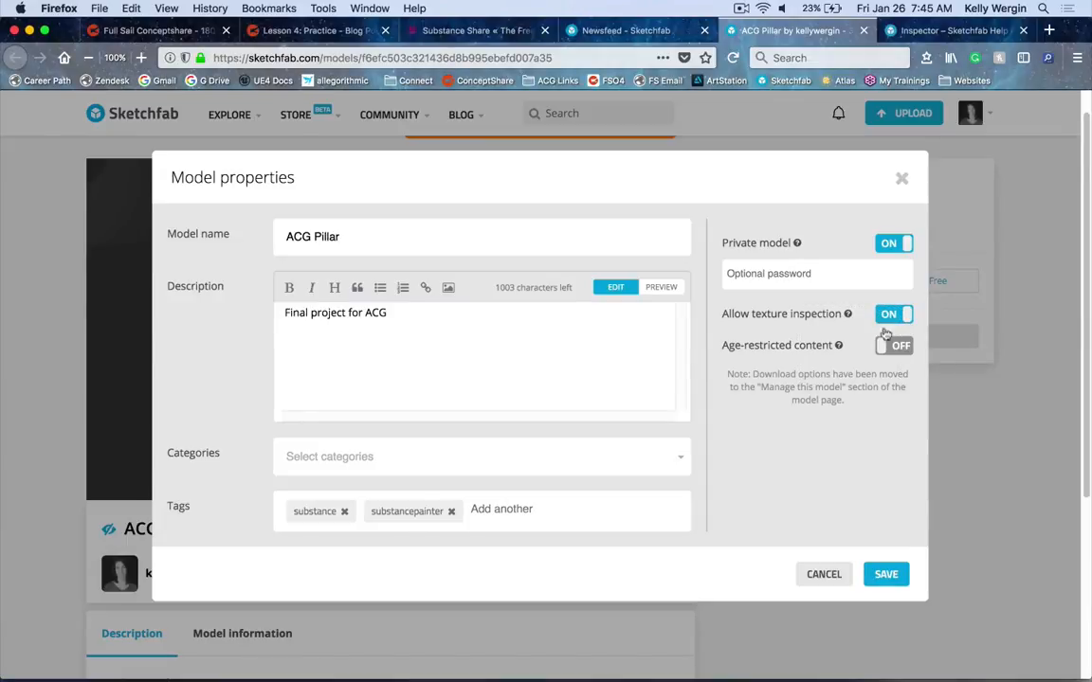
left_click(885, 575)
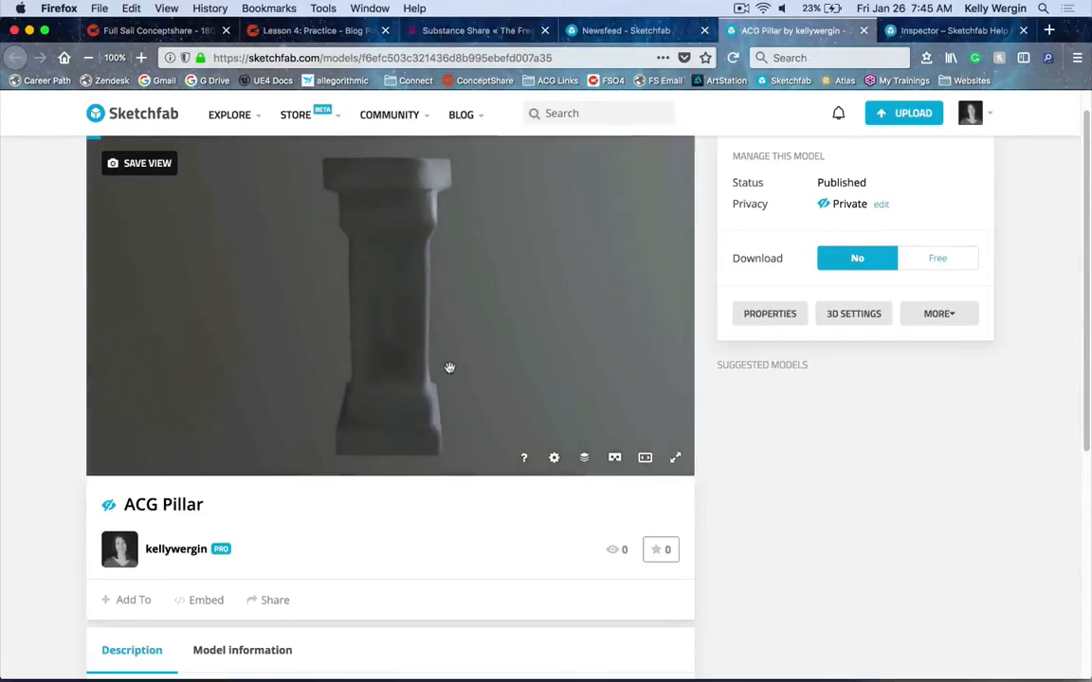
Orbit the model, open the Model Inspector, and switch the viewer to full screen
left_click_drag(513, 334, 486, 327)
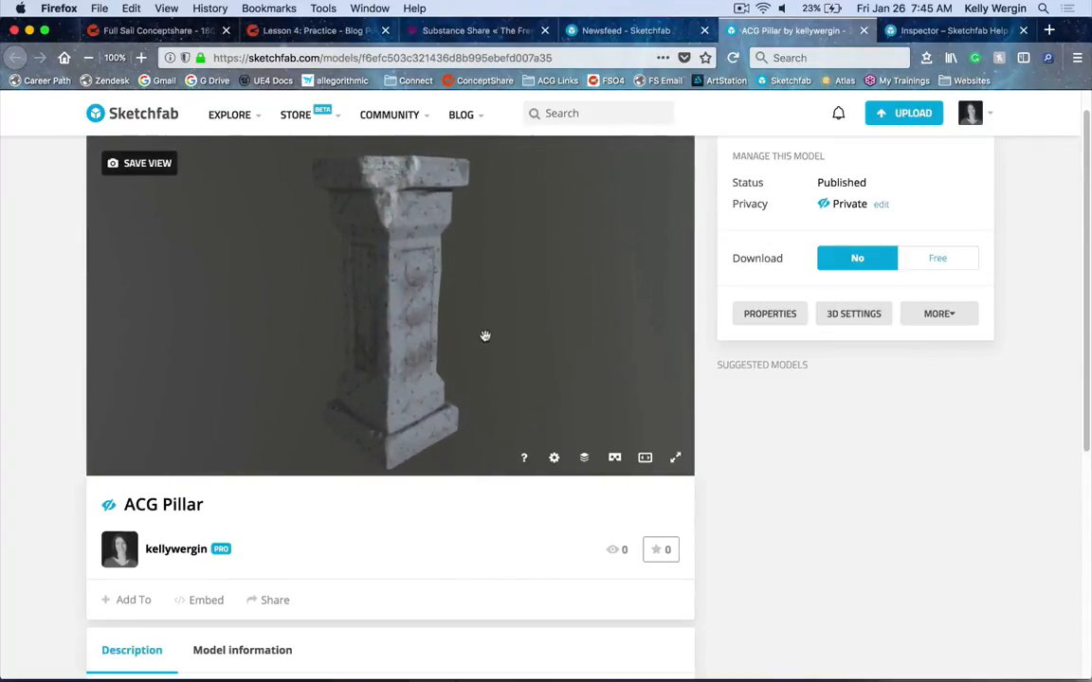
key("i")
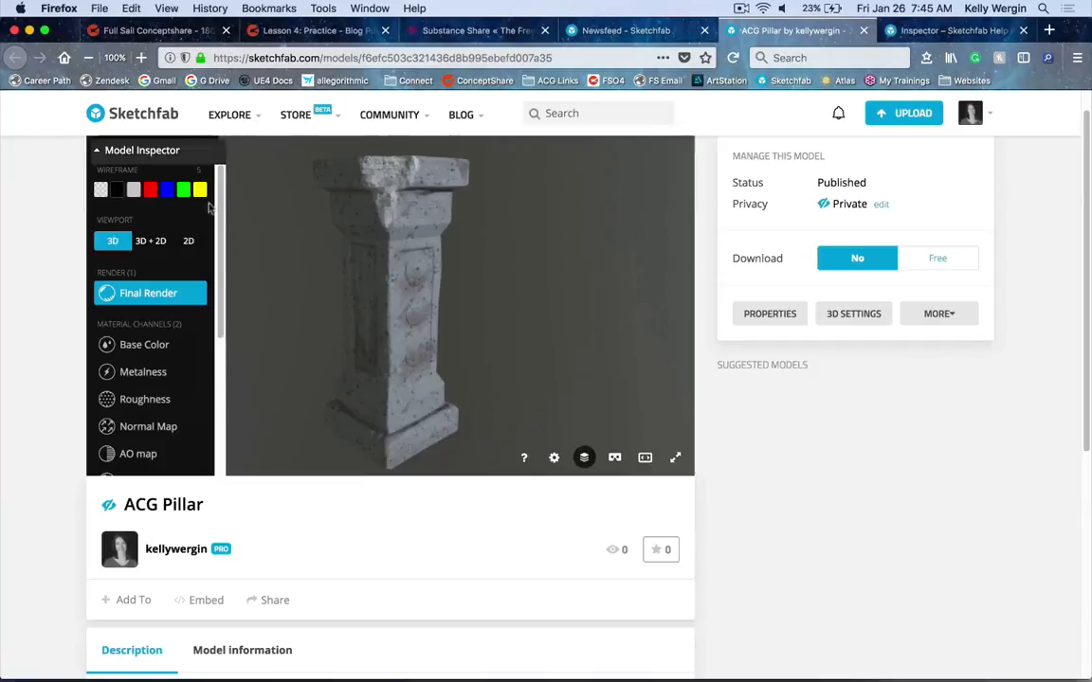
left_click(683, 460)
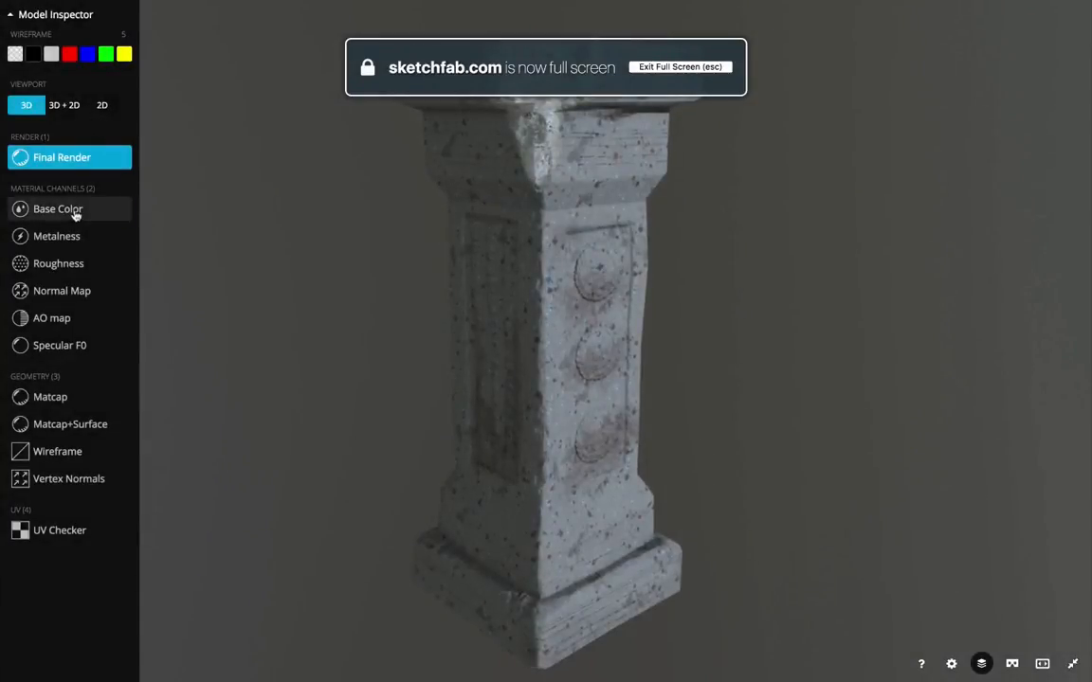
Preview the model in each material channel and geometry view mode of the inspector
left_click(76, 212)
left_click(79, 237)
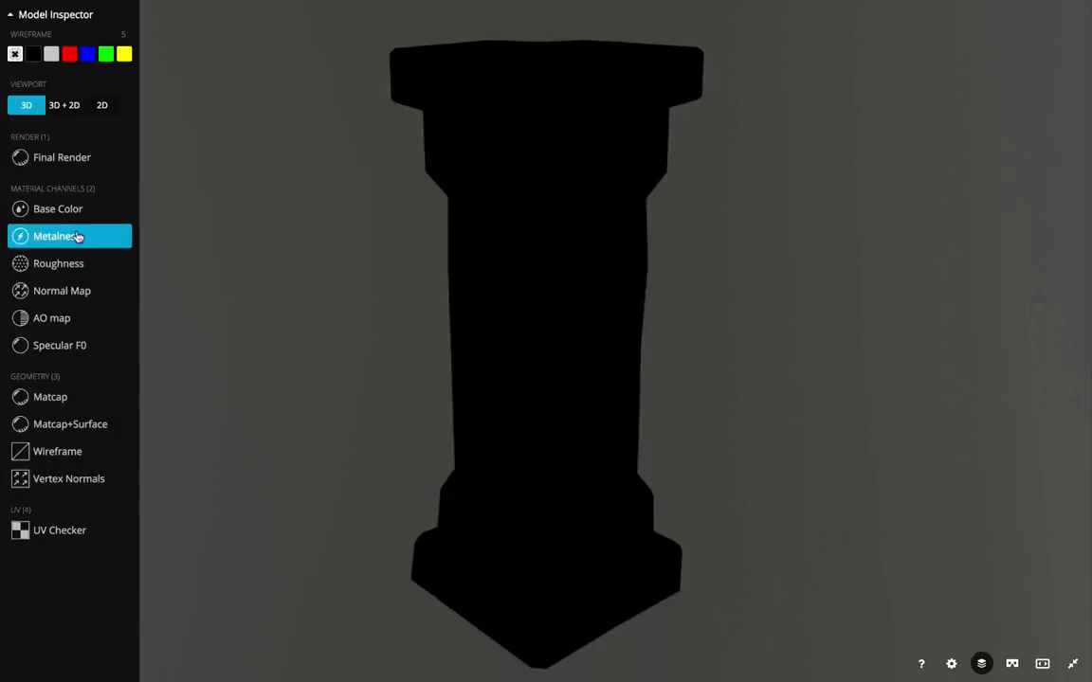
left_click(82, 266)
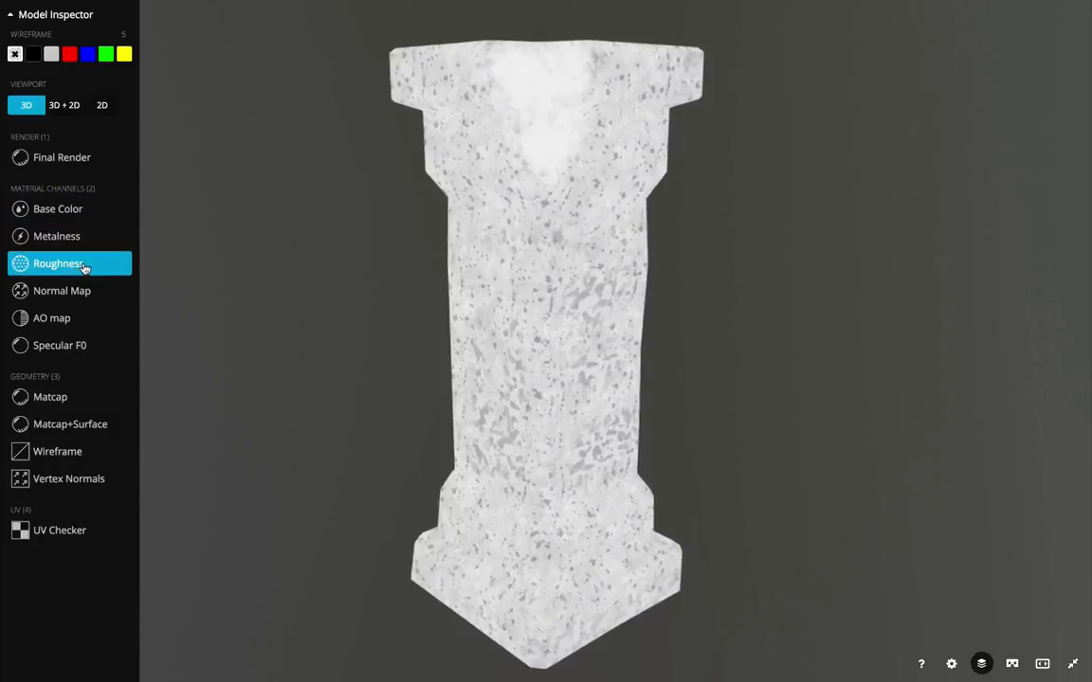
left_click(89, 291)
left_click(88, 321)
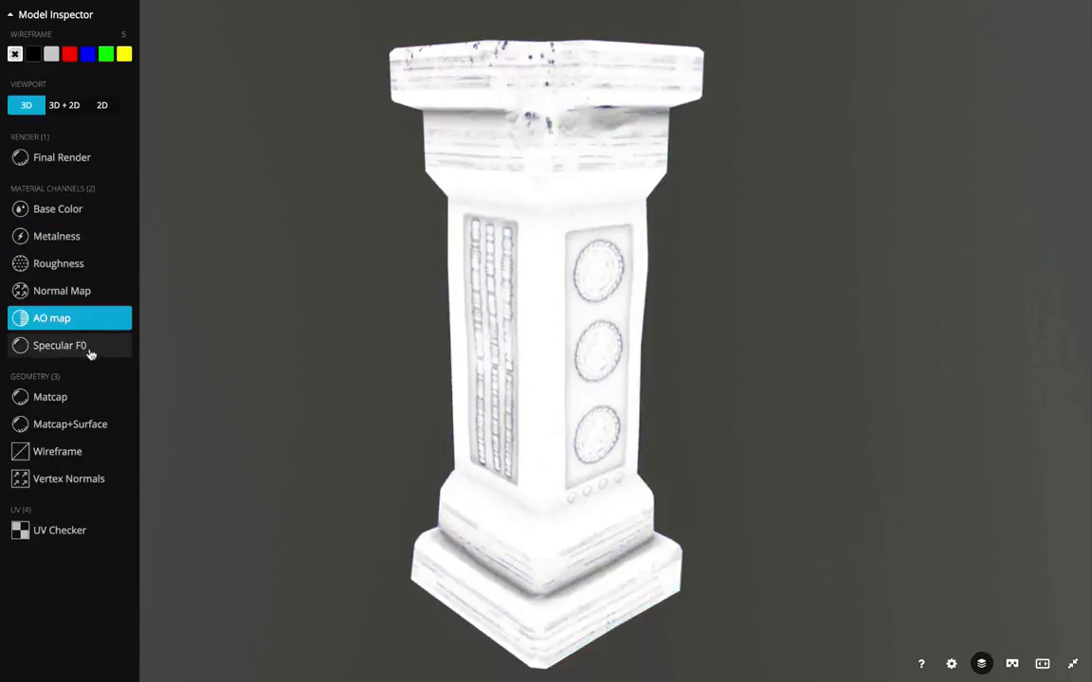
left_click(90, 349)
left_click(81, 400)
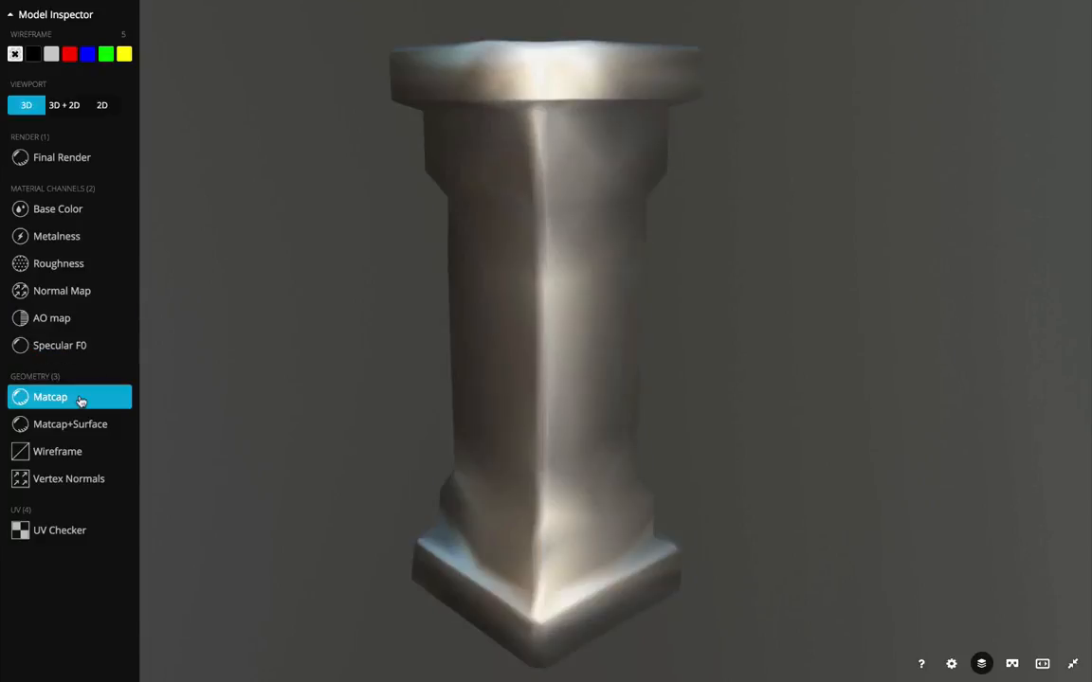
left_click(81, 428)
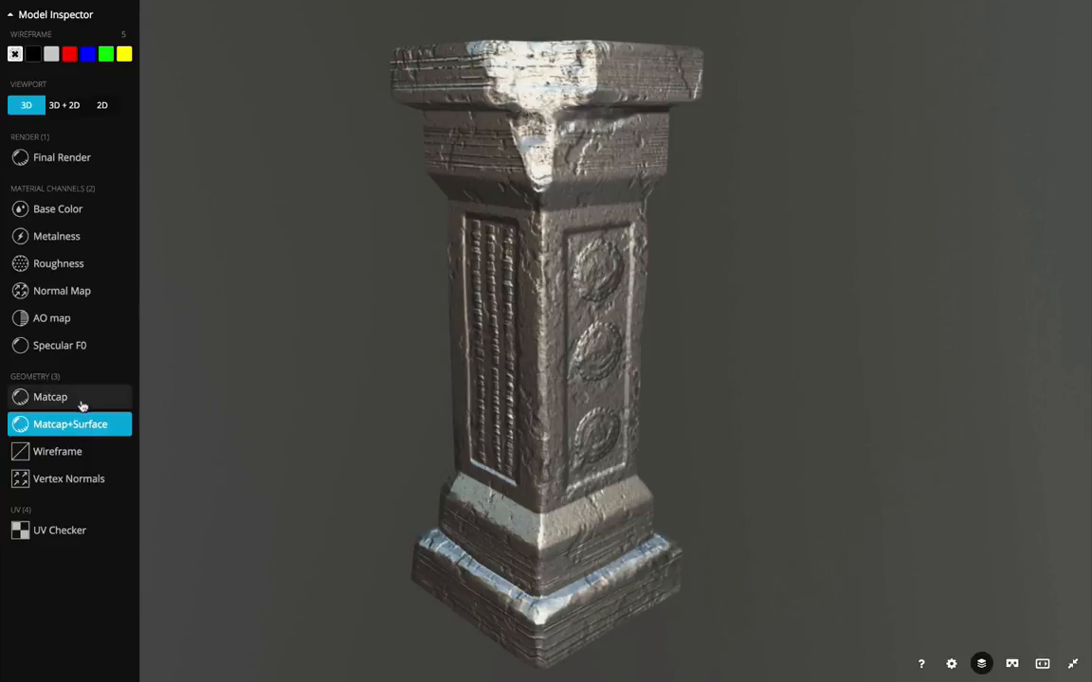
left_click(82, 402)
left_click(90, 432)
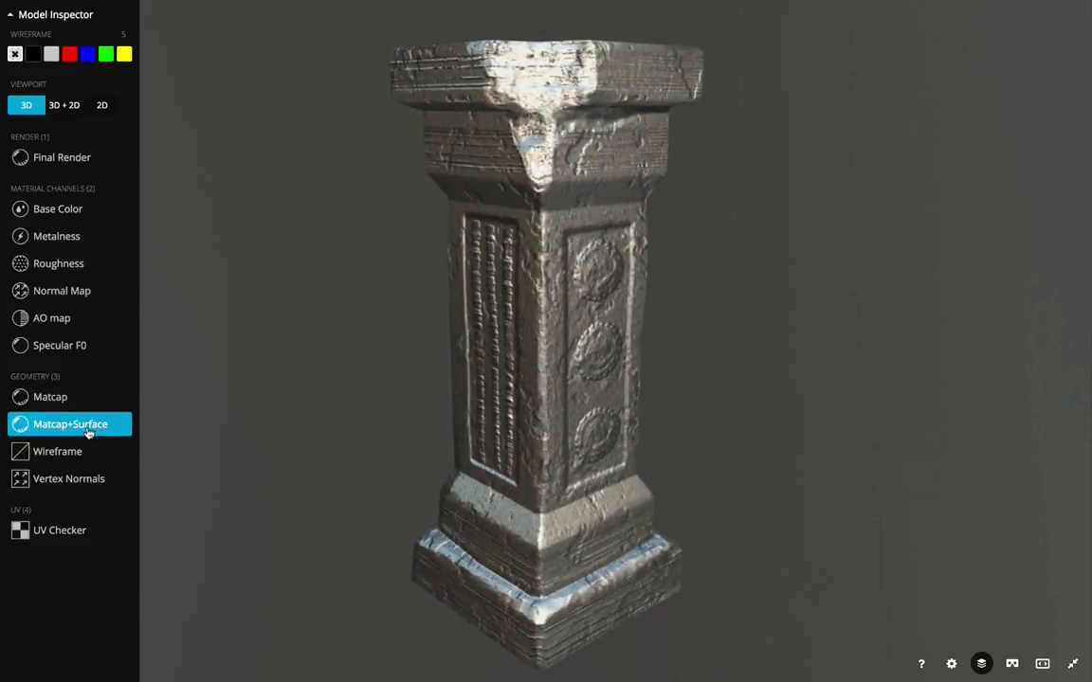
left_click(63, 292)
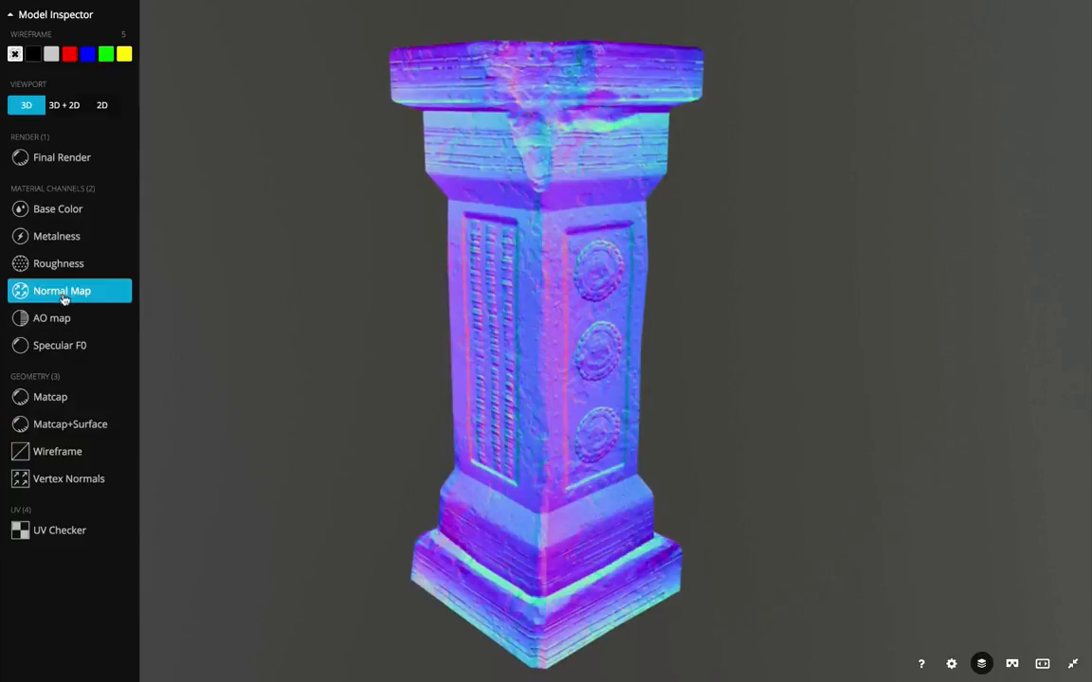
Preview the Matcap+Surface, Wireframe, Vertex Normals and UV Checker modes, then return to Final Render and leave full screen
left_click(83, 425)
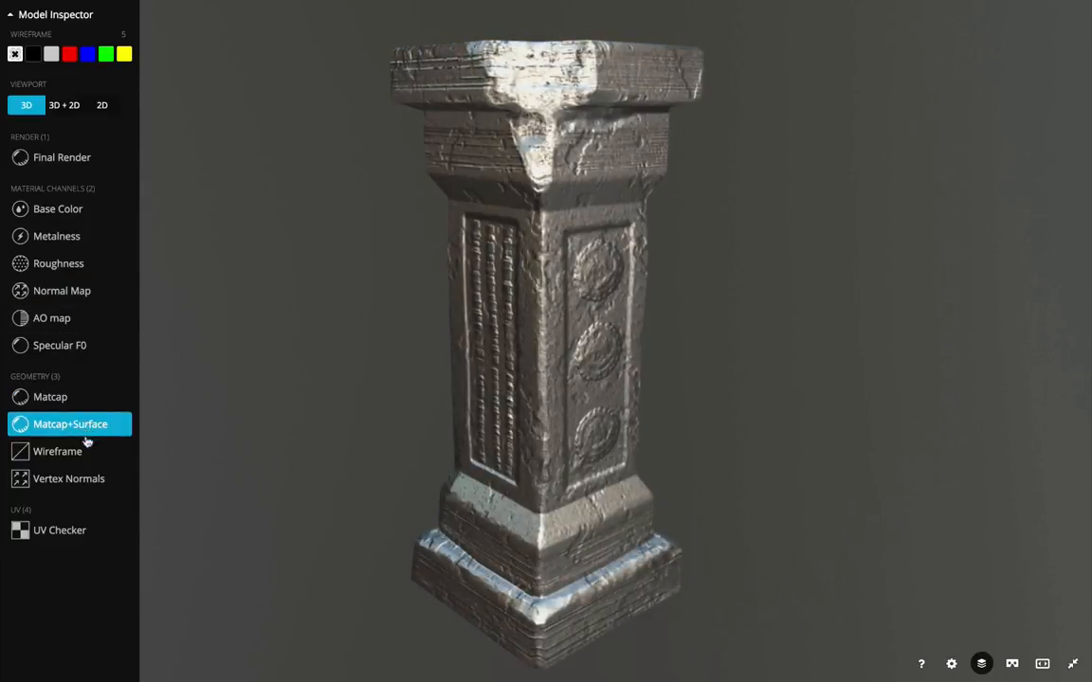
left_click(87, 452)
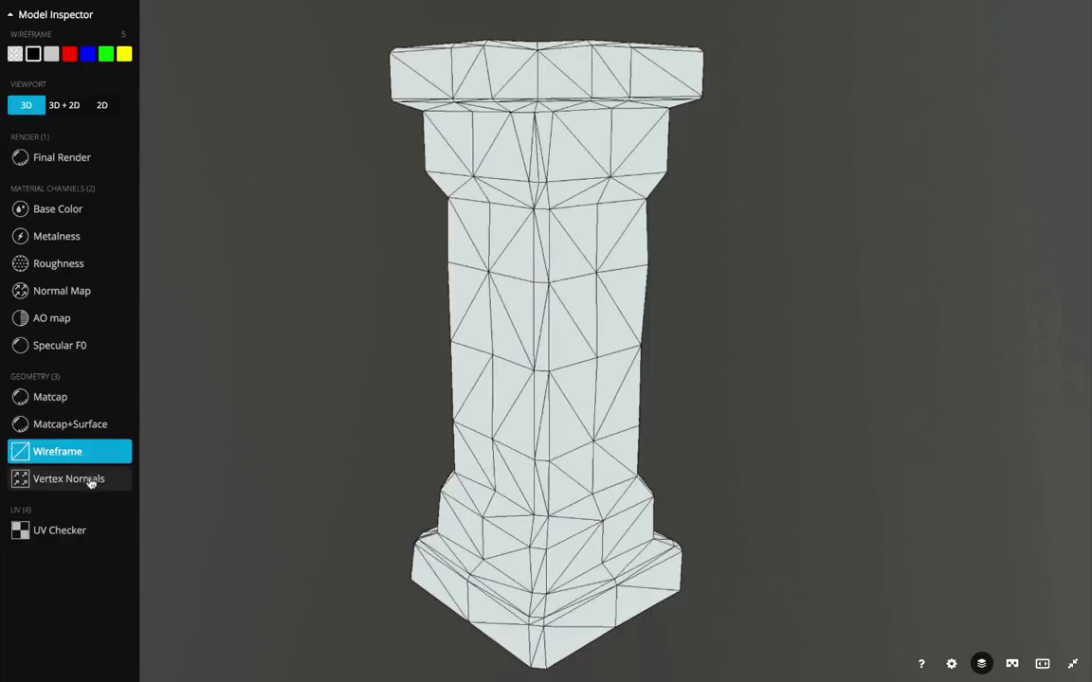
left_click(92, 479)
left_click(86, 532)
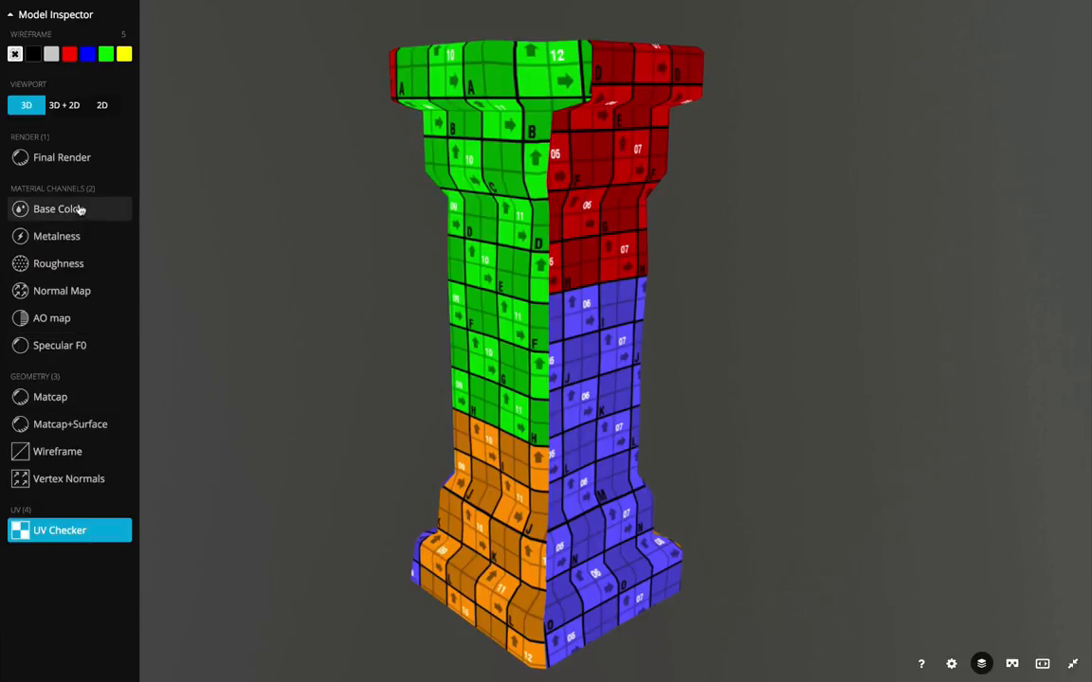
left_click(74, 162)
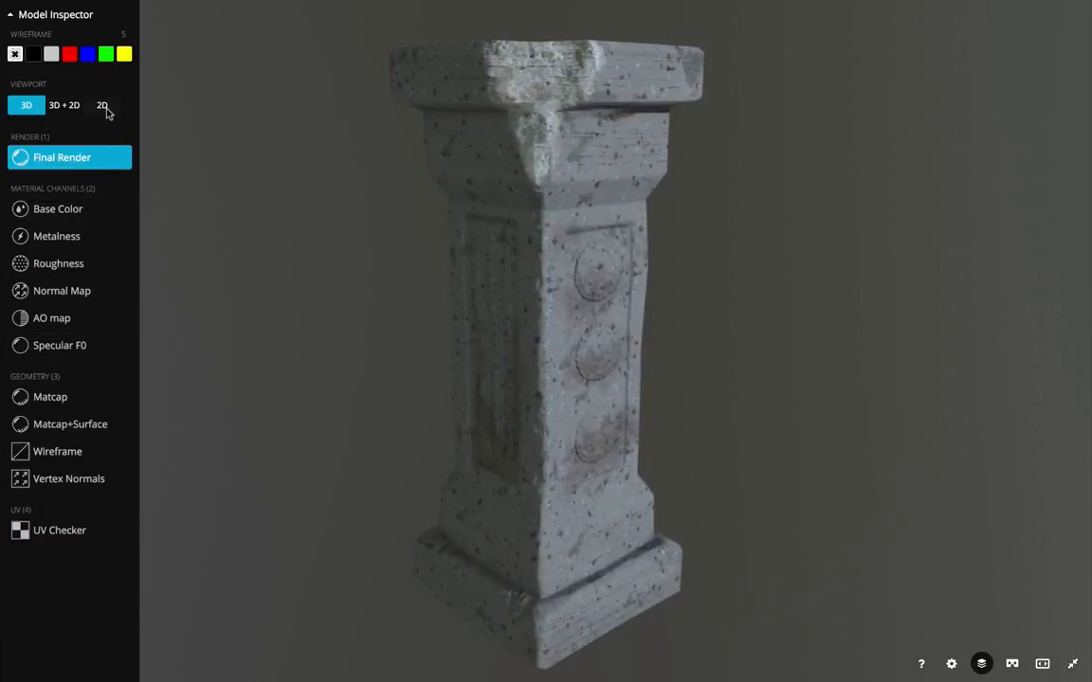
key("i")
key("Escape")
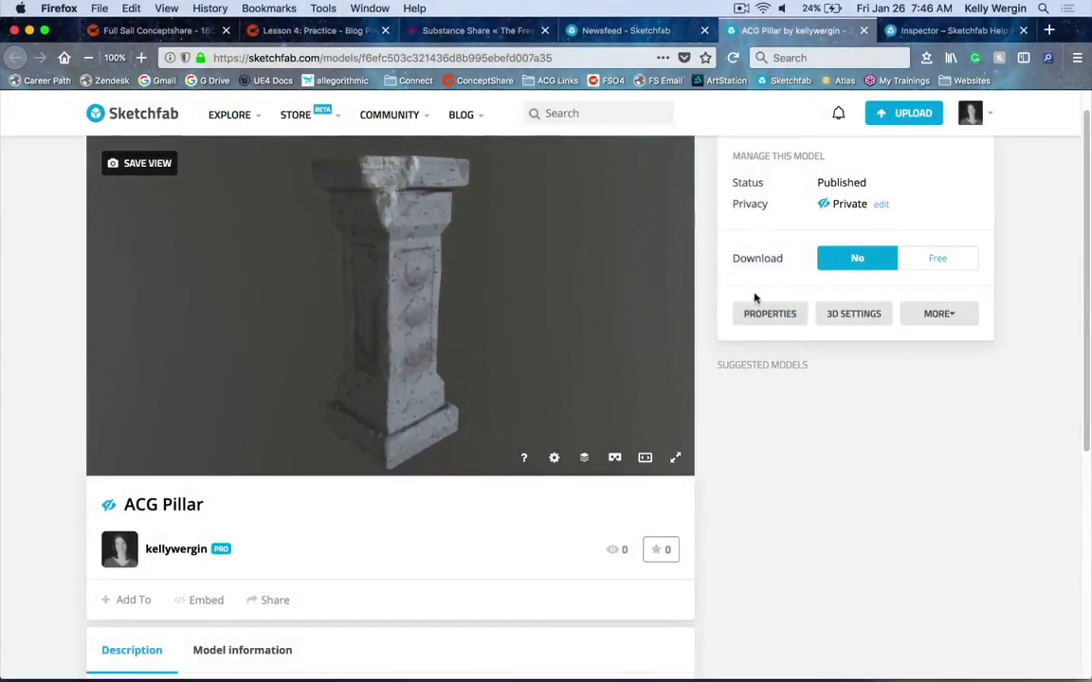
Turn off texture inspection in the model properties and save them
left_click(758, 314)
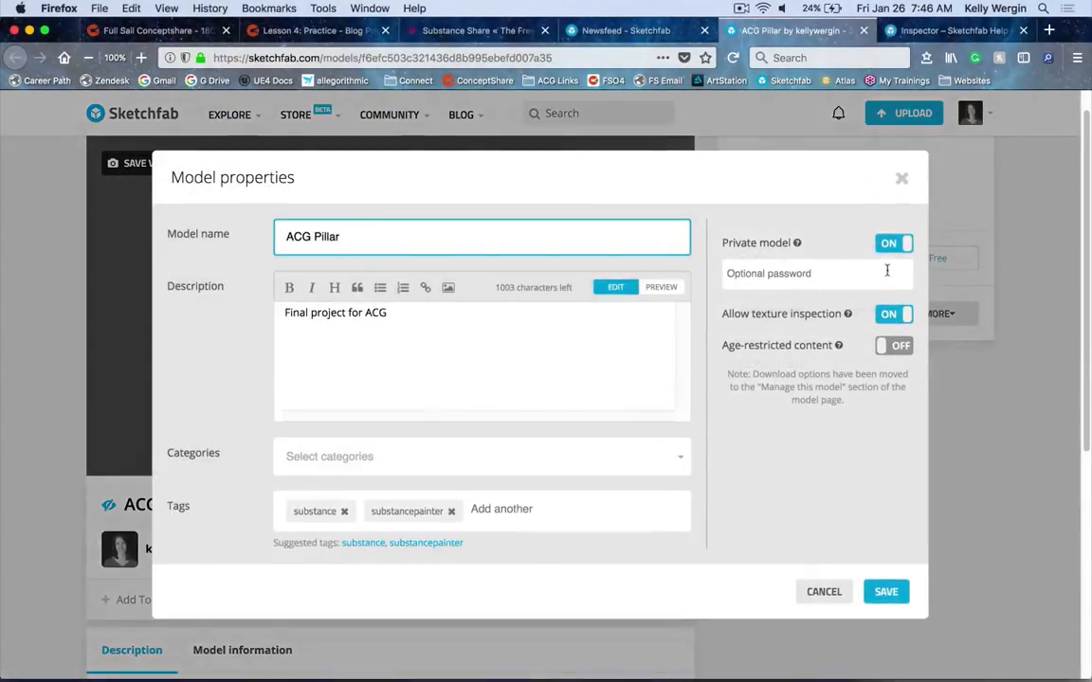
left_click(895, 314)
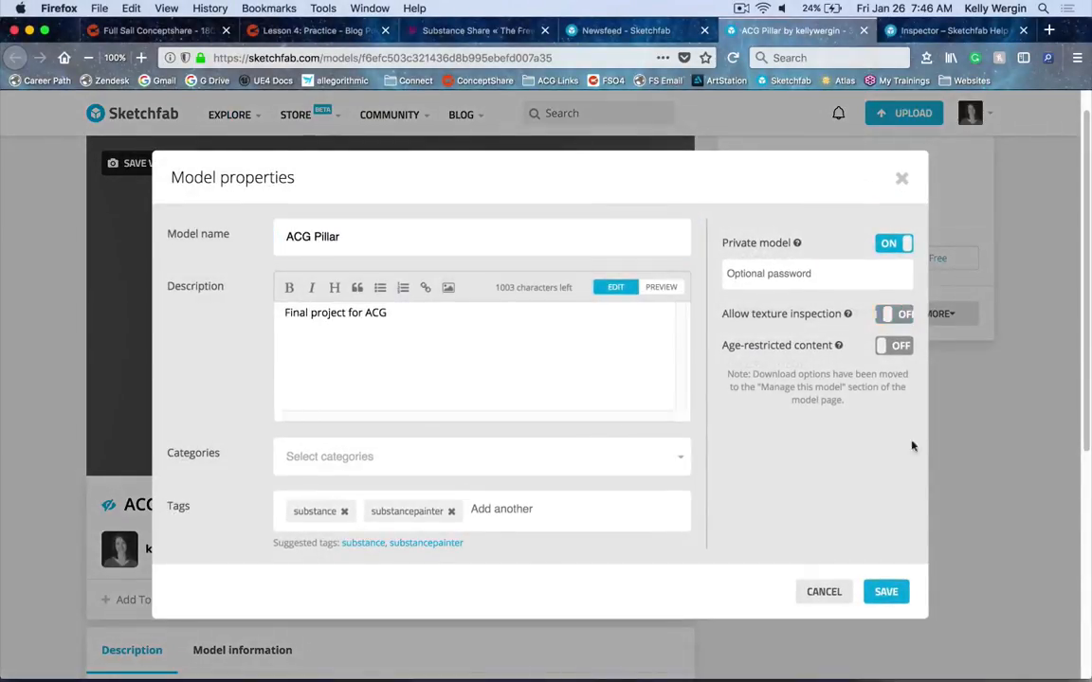
left_click(891, 592)
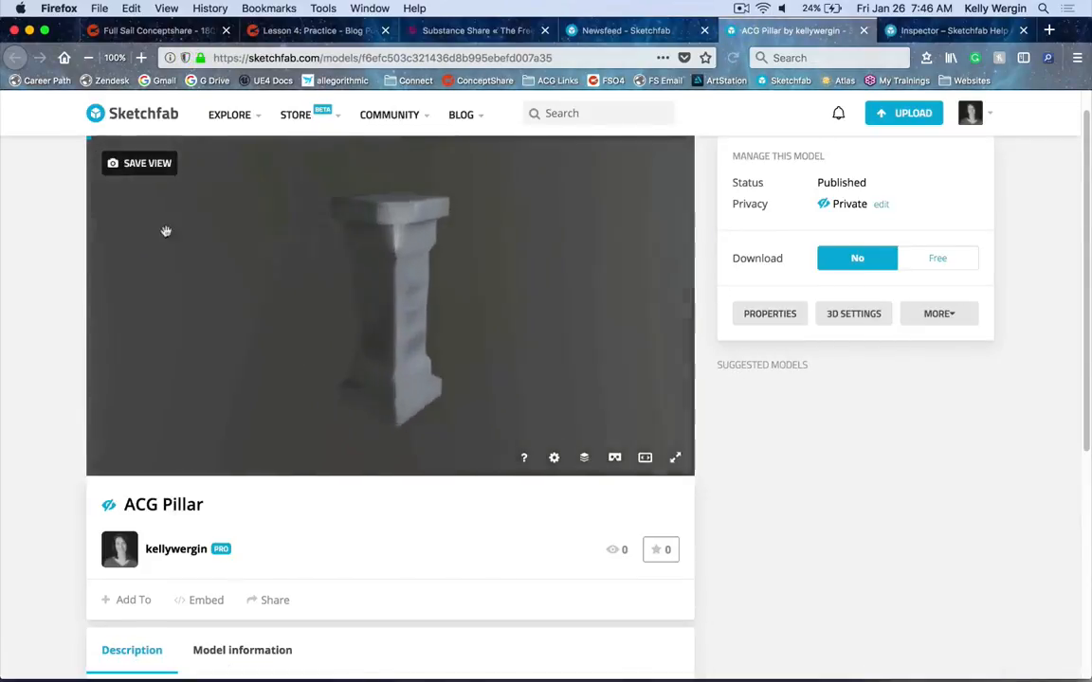
Open the Model Inspector in full screen and preview the Metalness, Roughness and Base Color channels
key("i")
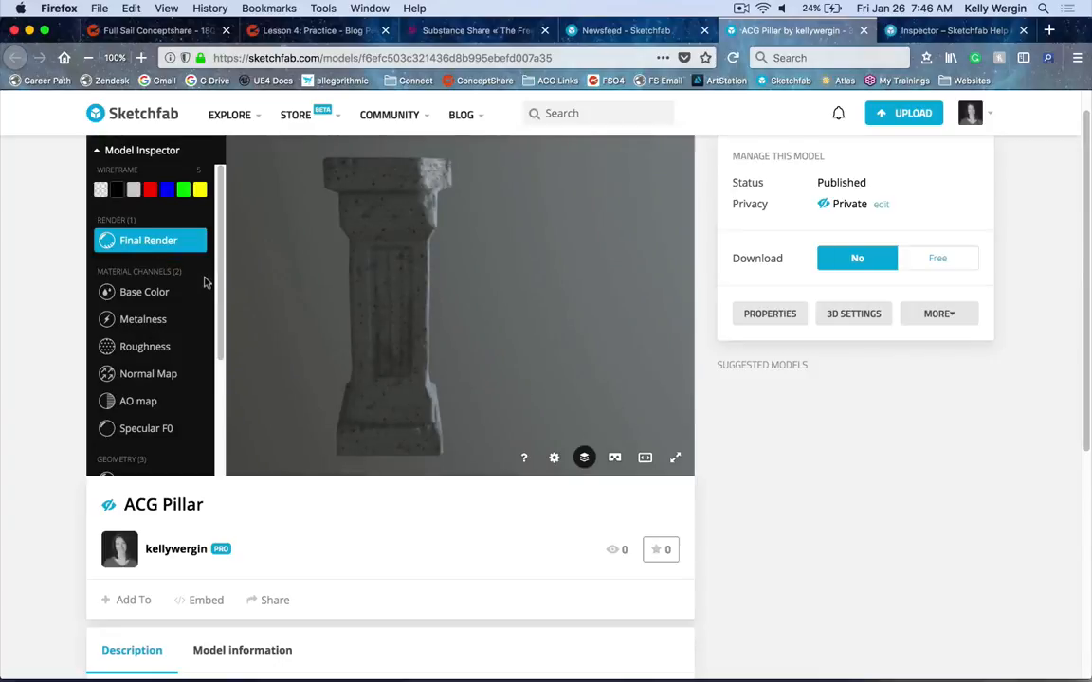
left_click(675, 458)
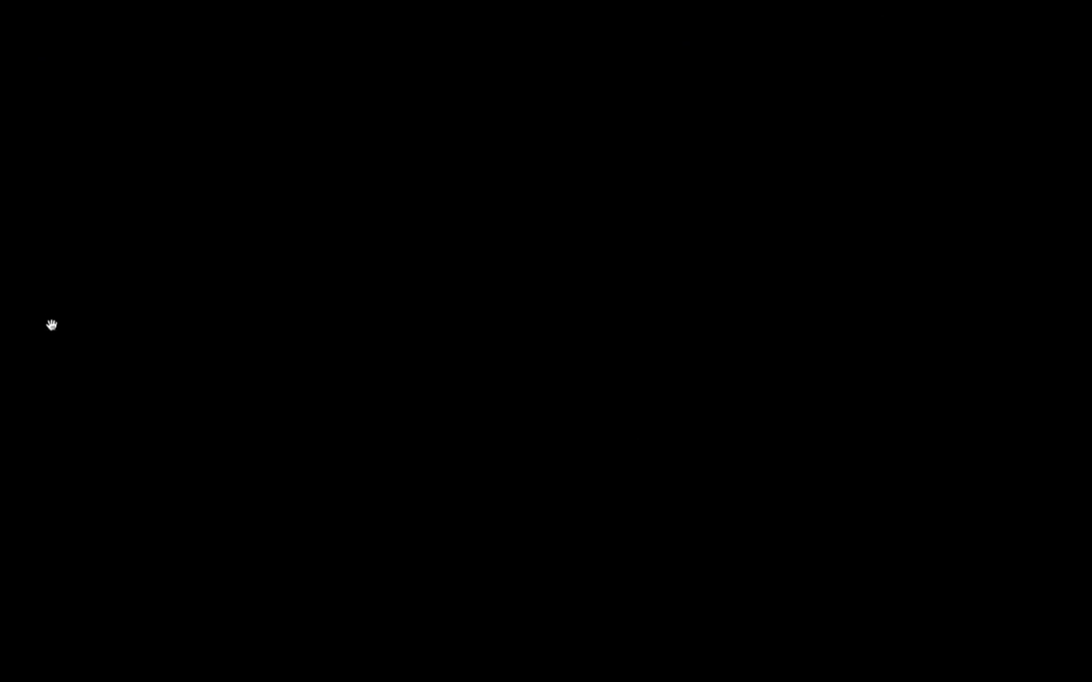
left_click(90, 163)
left_click(90, 187)
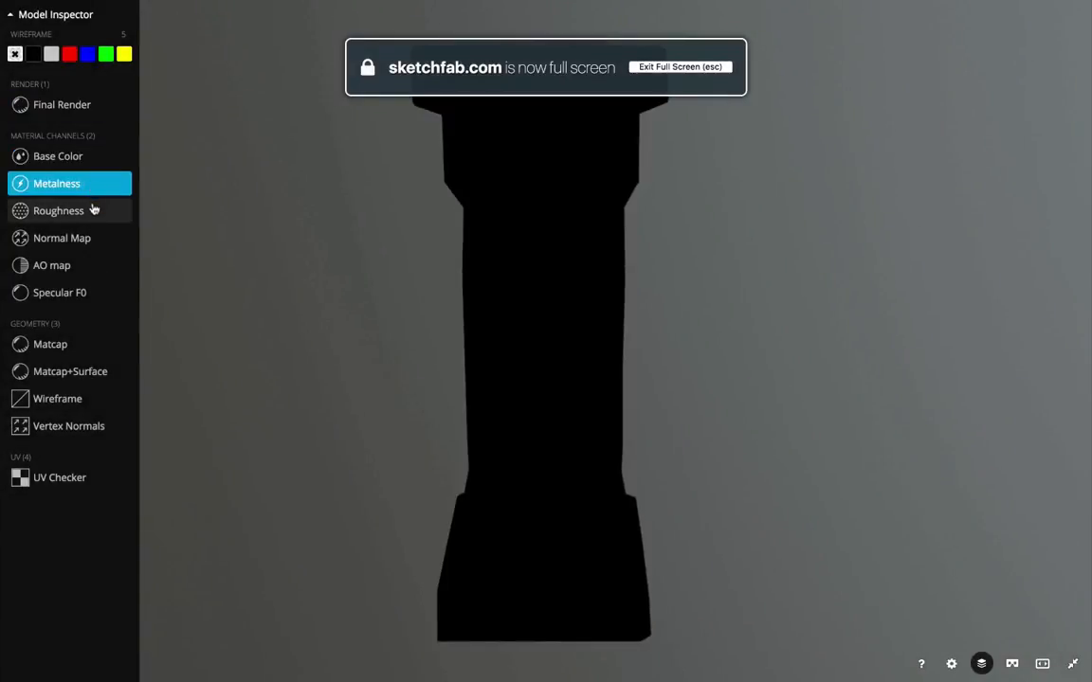
left_click(123, 210)
left_click(91, 186)
left_click(90, 159)
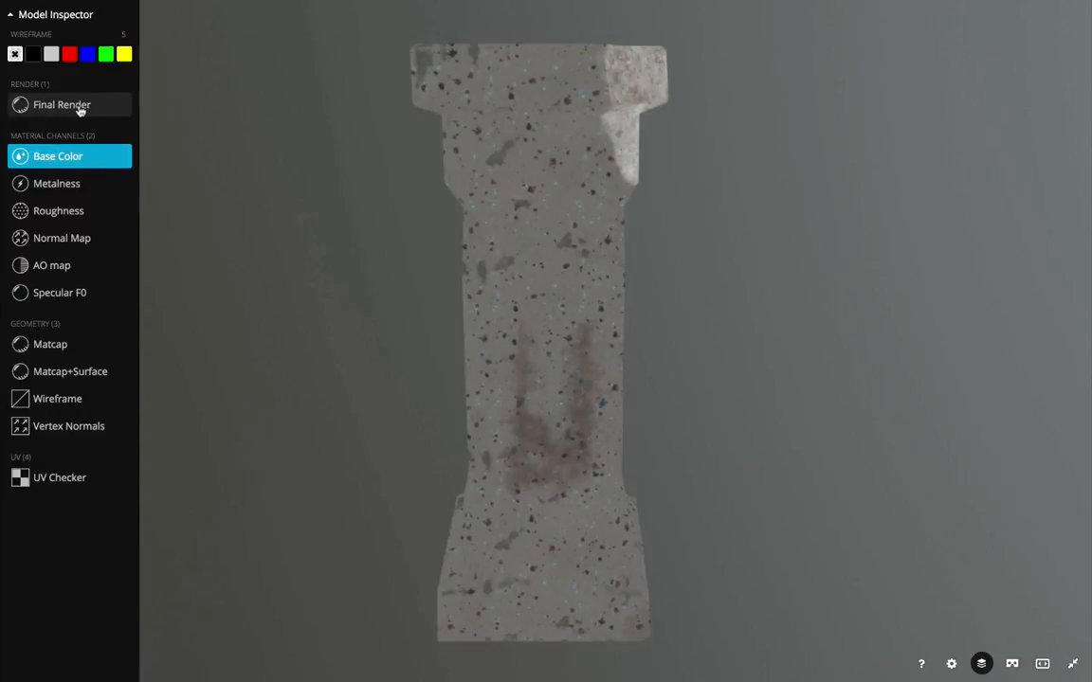
key("Escape")
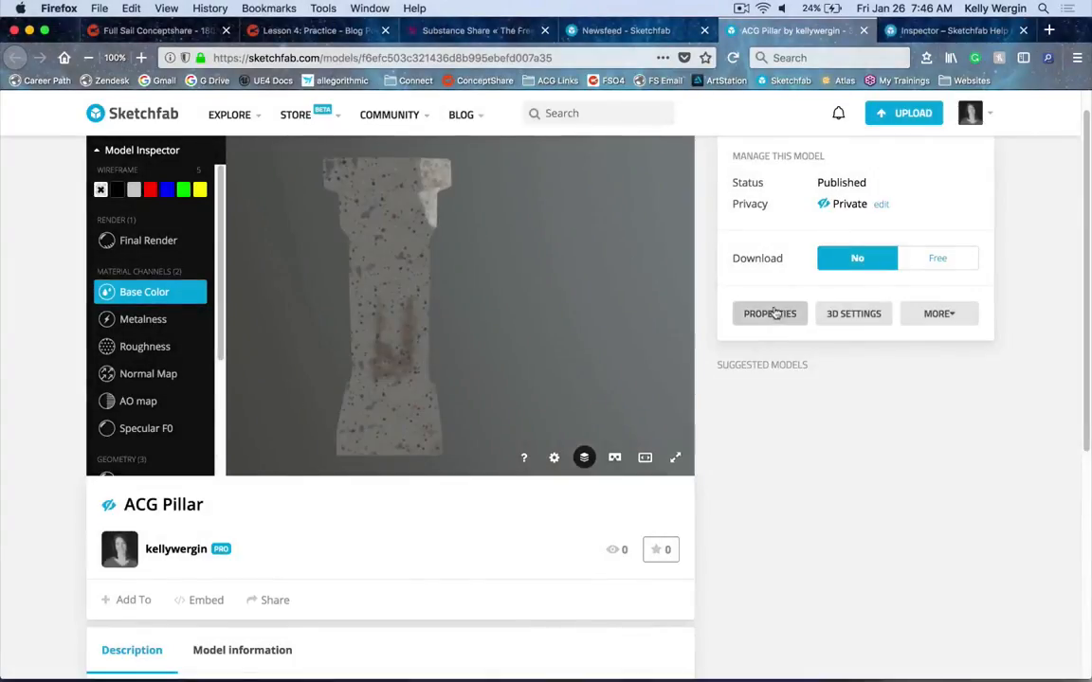
Turn texture inspection back on in the model properties and save them
left_click(776, 314)
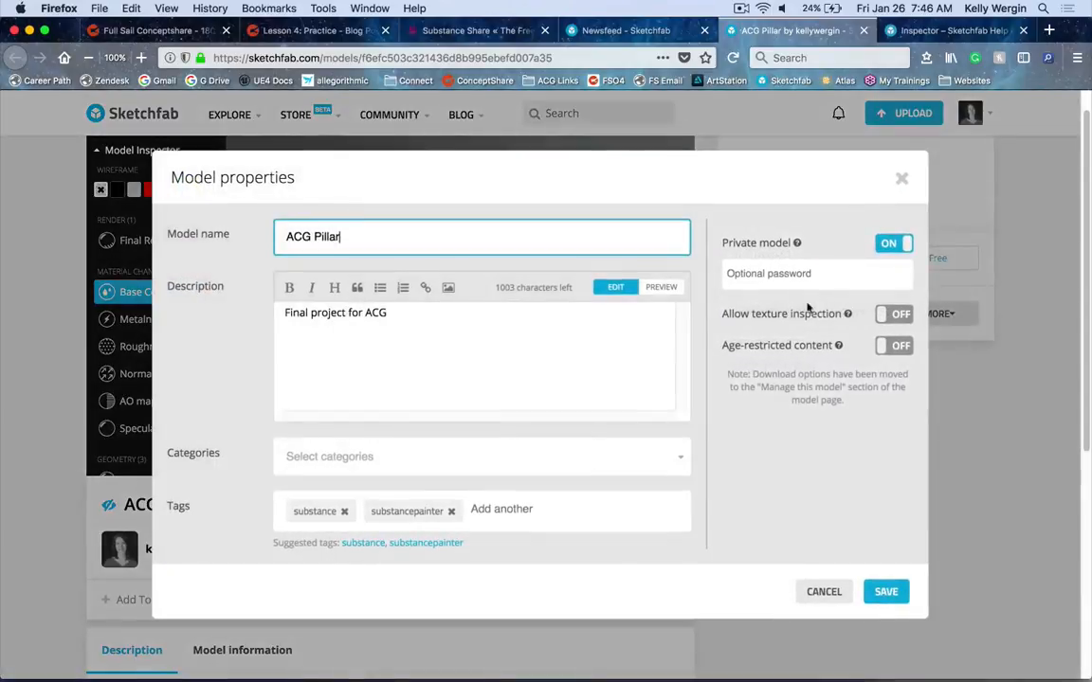
left_click(888, 319)
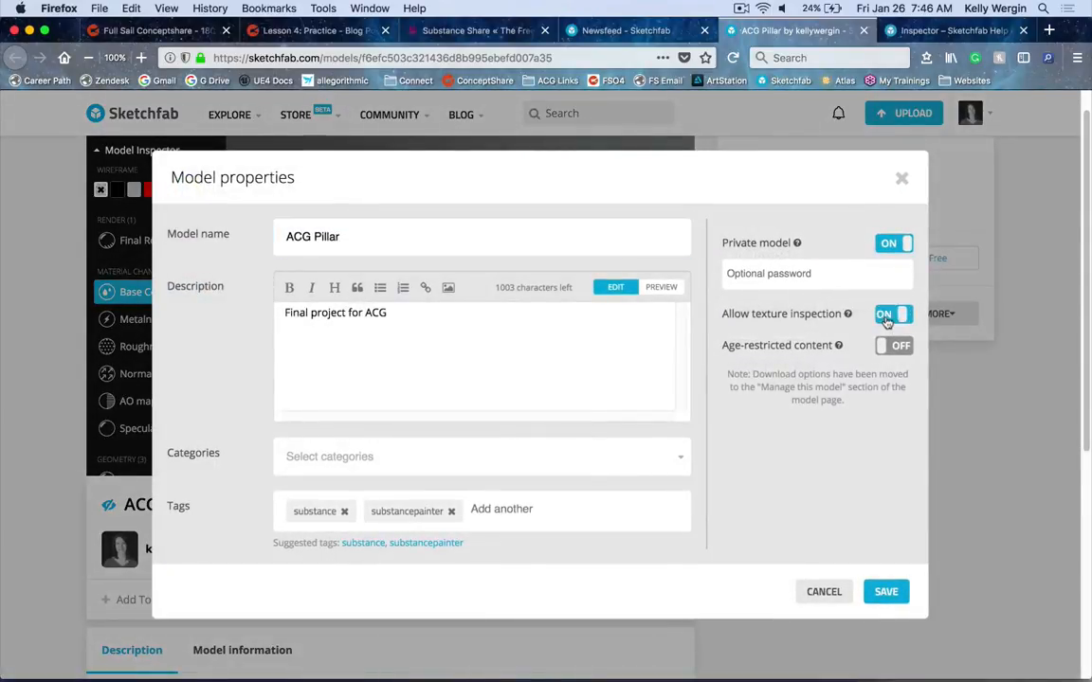
left_click(893, 593)
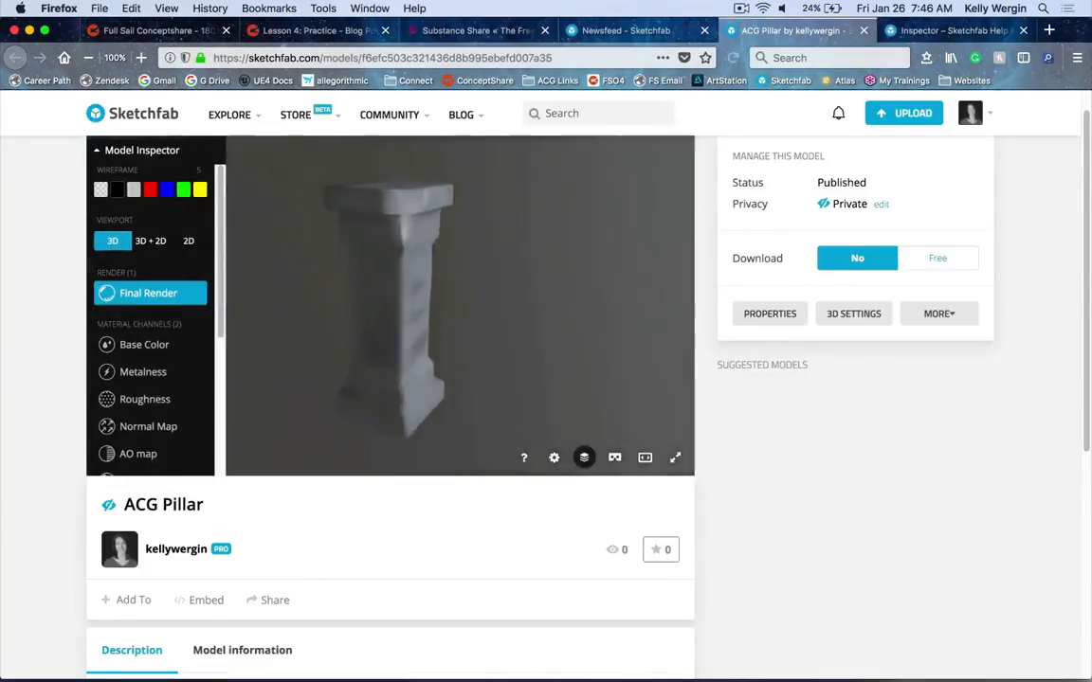
Inspect every material channel, Wireframe and UV Checker in full screen with the 3D + 2D viewport
left_click(675, 458)
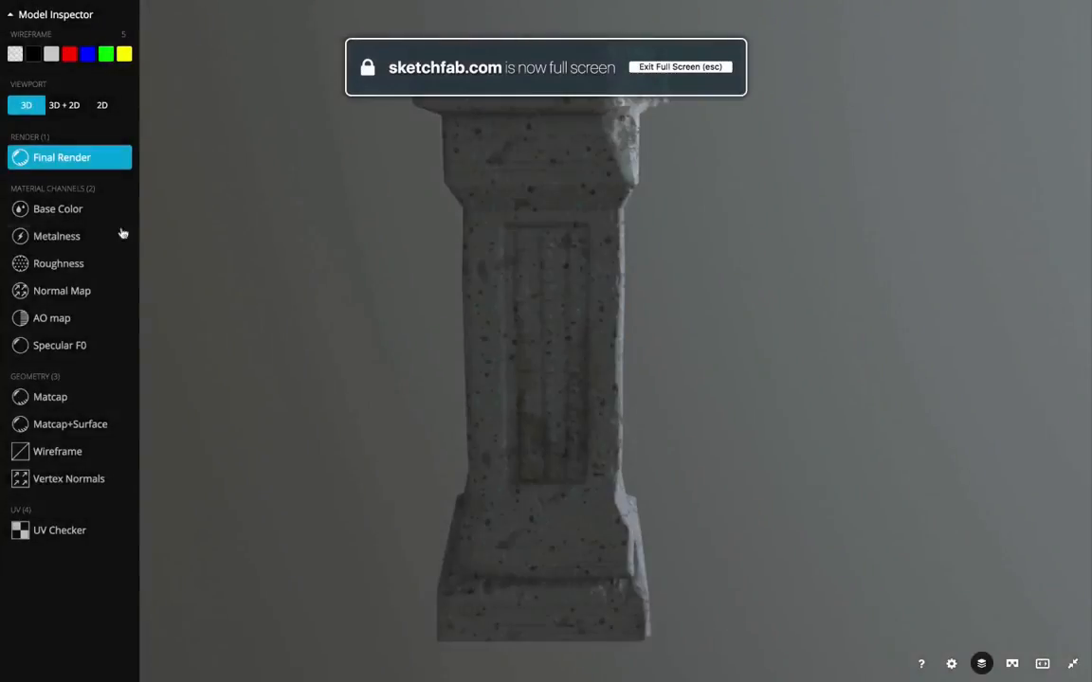
left_click(106, 209)
left_click(73, 110)
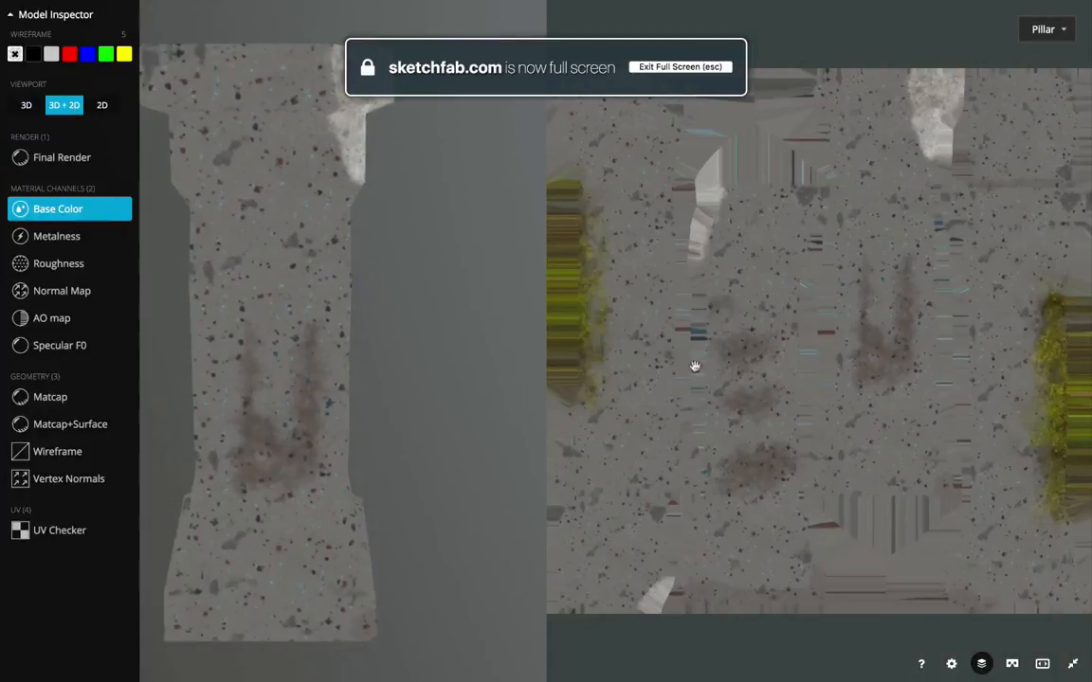
left_click(106, 239)
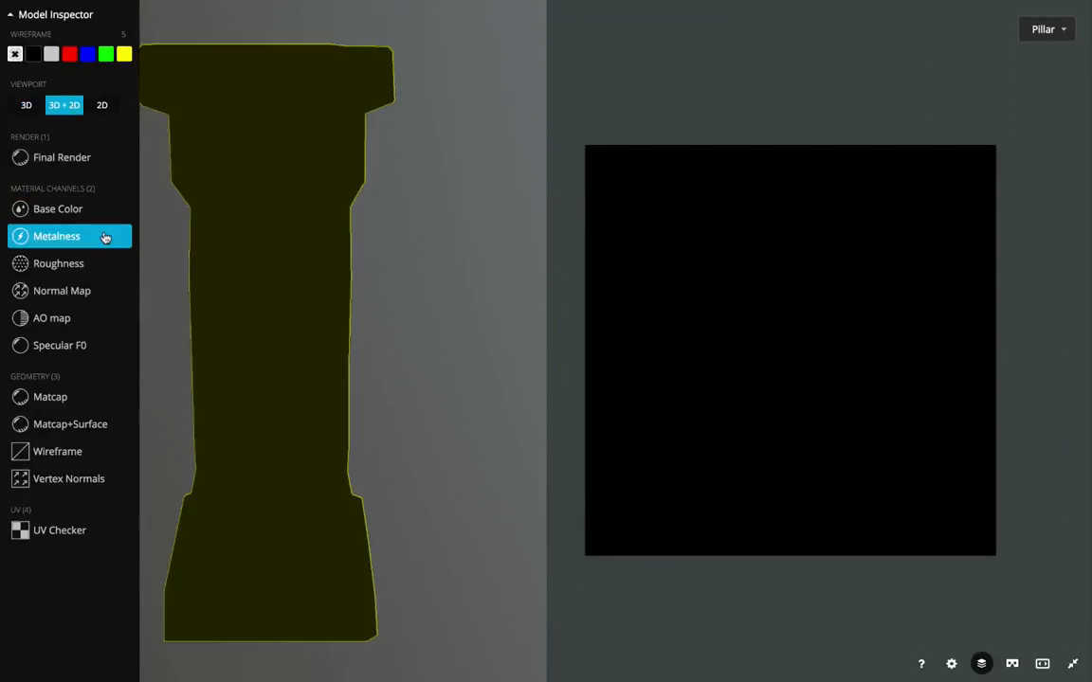
left_click(104, 265)
left_click(106, 293)
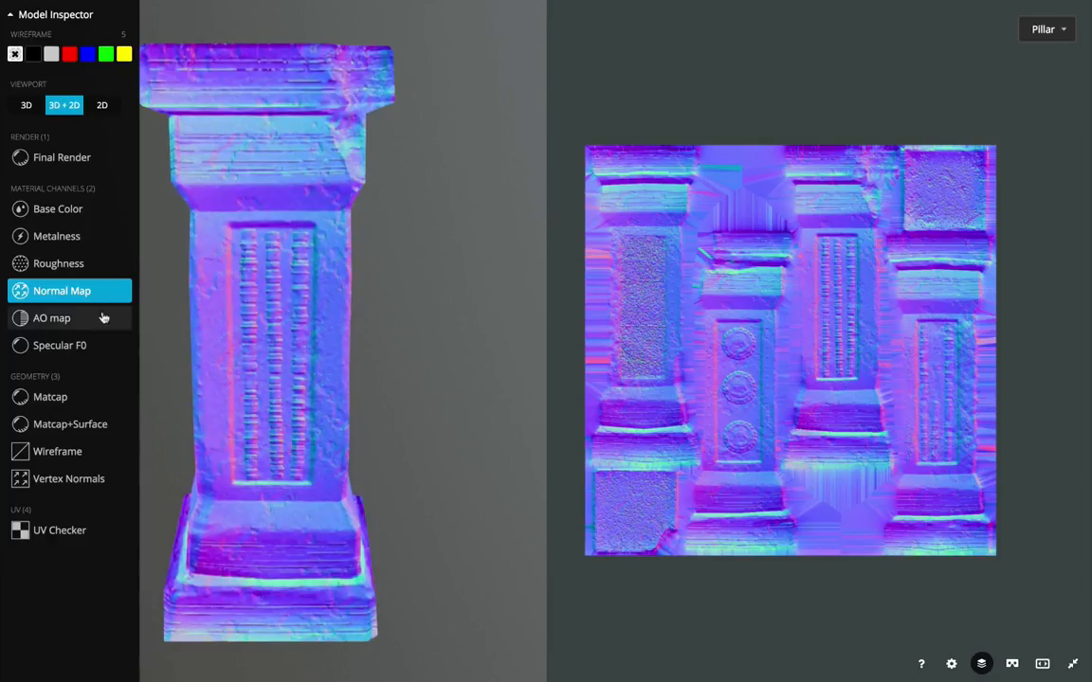
left_click(104, 319)
left_click(102, 346)
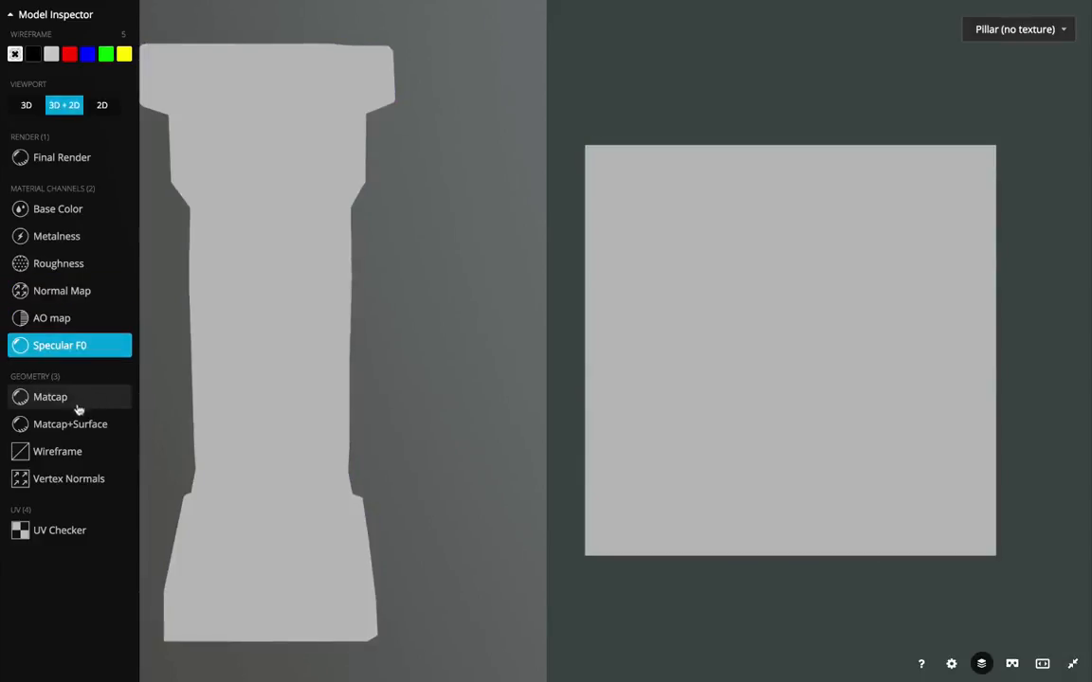
left_click(83, 454)
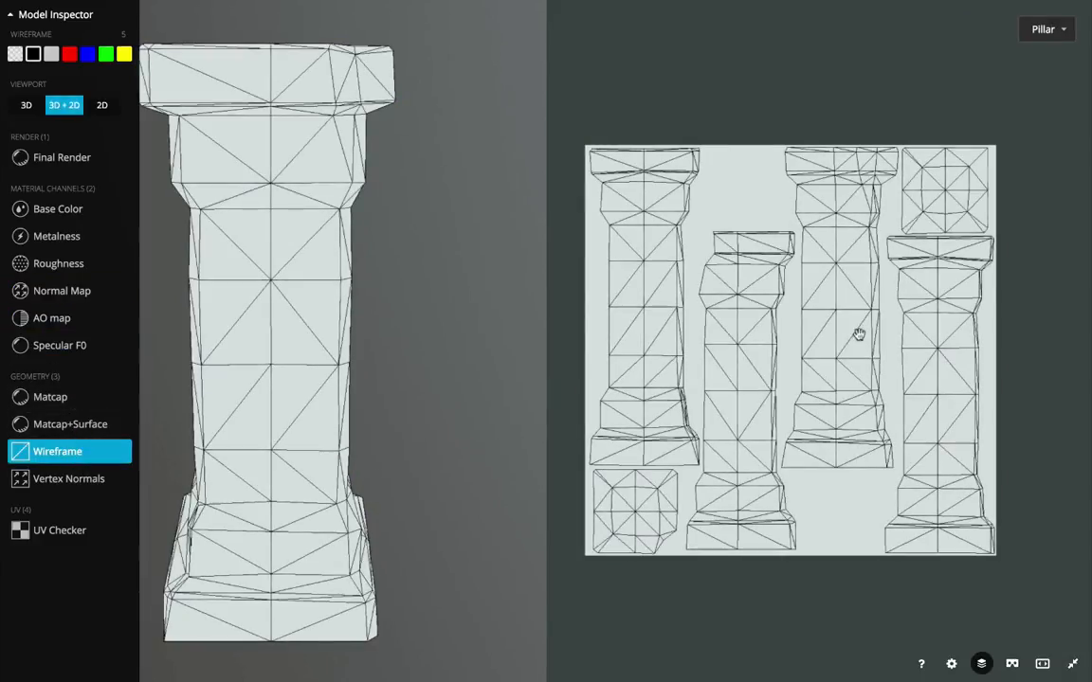
left_click(85, 532)
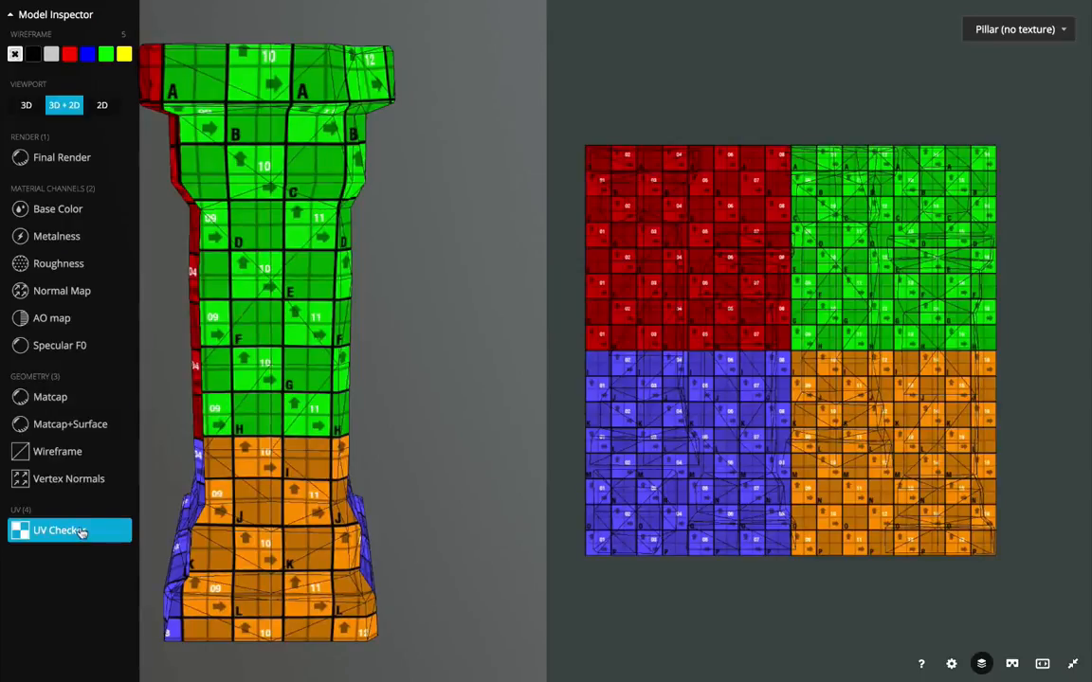
left_click(88, 453)
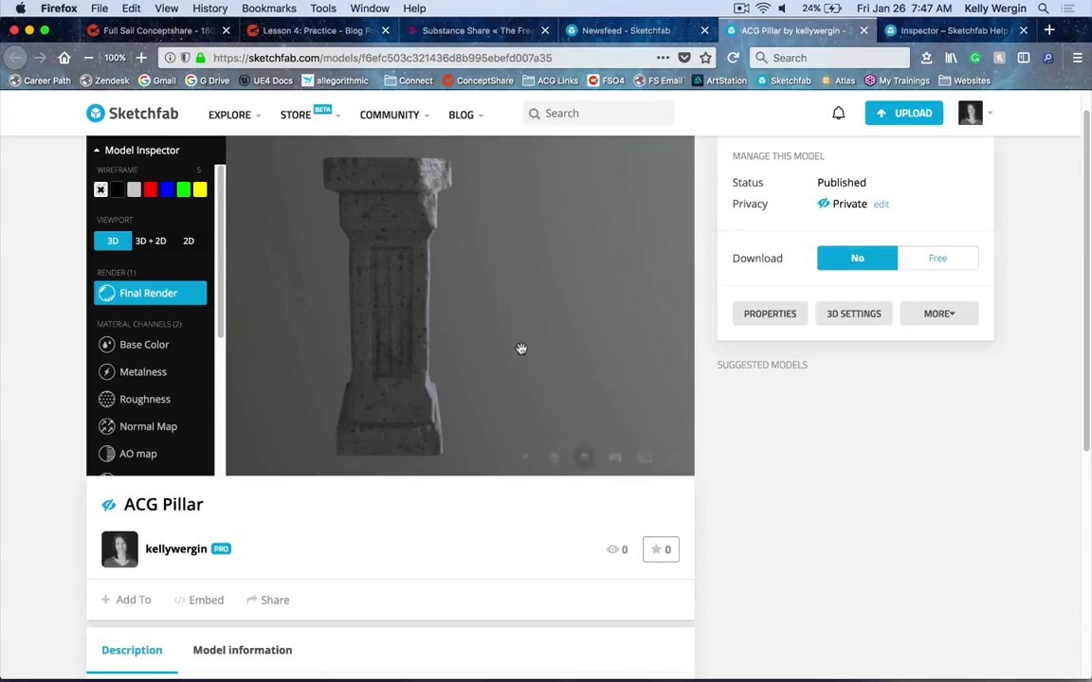
Open the 3D settings editor and browse its lighting, materials and post-processing panels while orbiting the pillar
left_click_drag(524, 348, 615, 320)
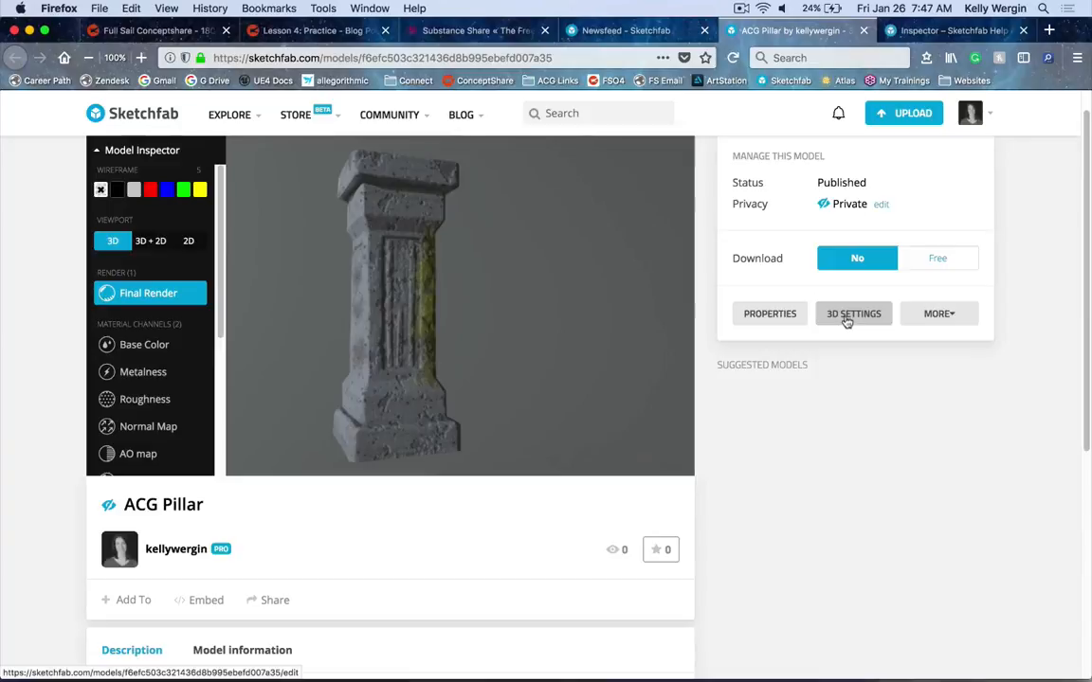
left_click(846, 320)
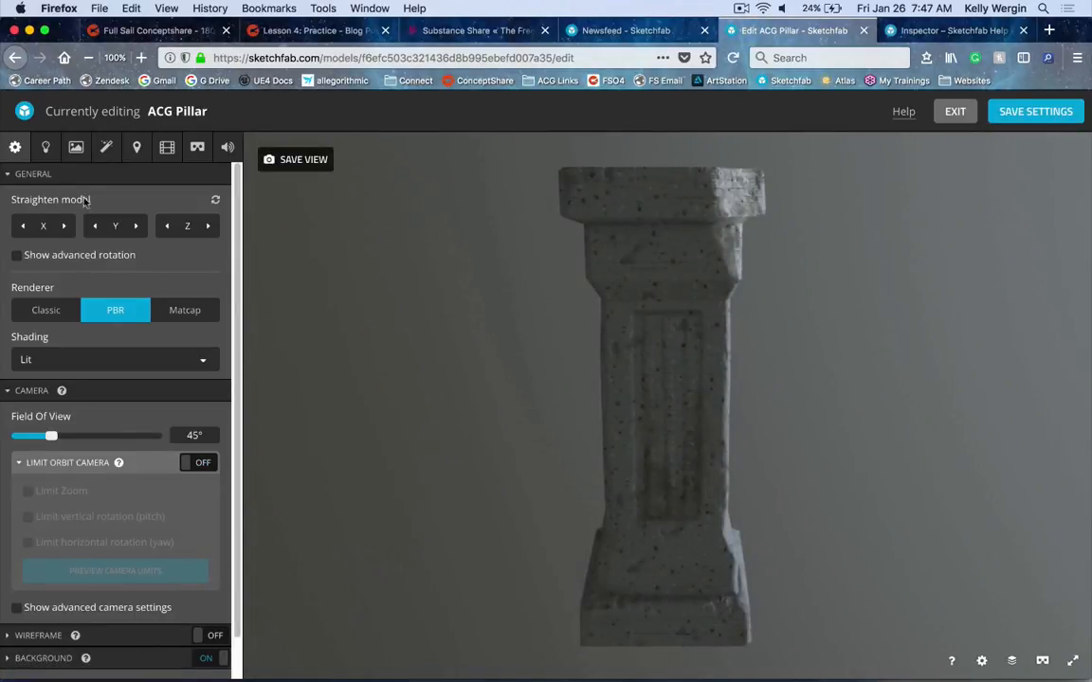
left_click(46, 147)
left_click(76, 146)
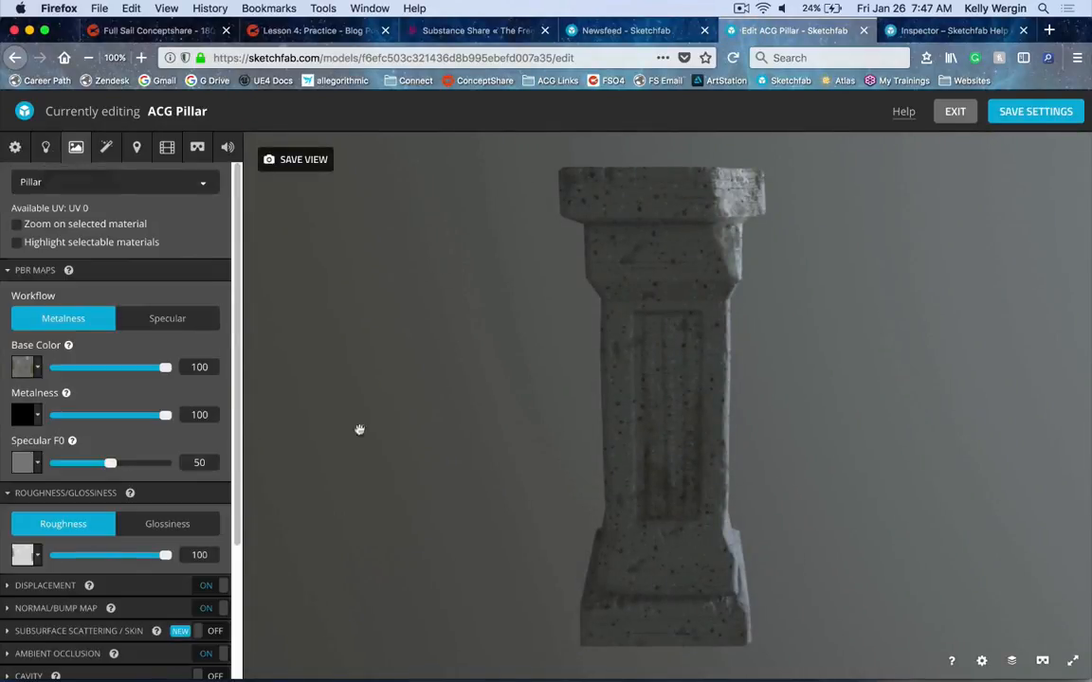
left_click(106, 147)
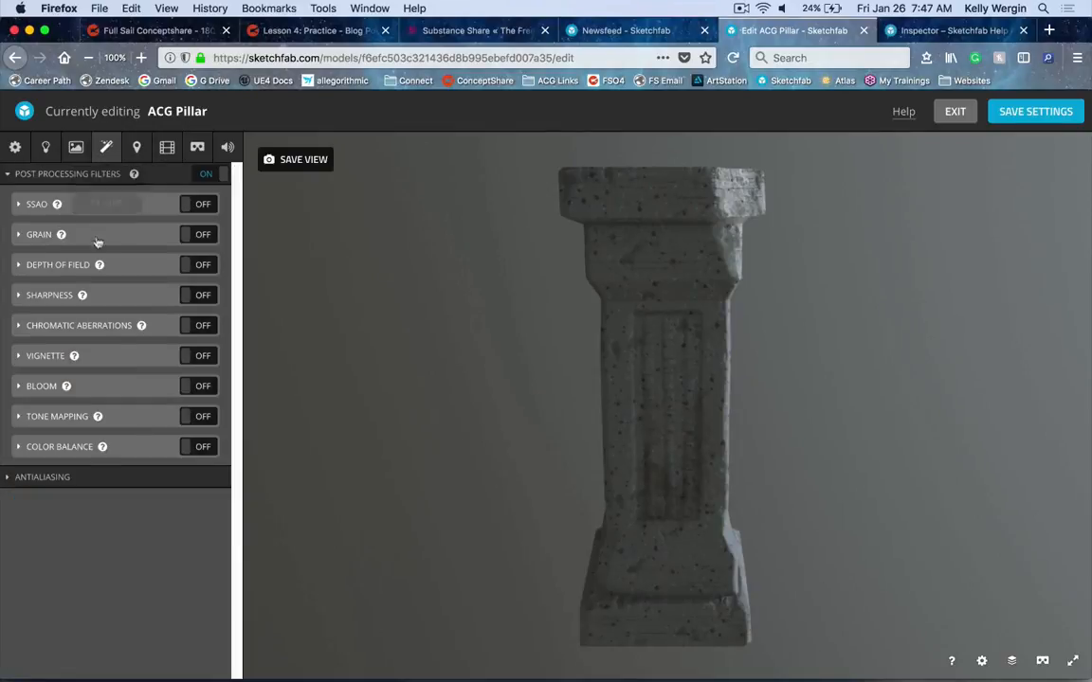
mouse_move(784, 403)
left_mouse_down()
mouse_move(631, 371)
mouse_move(702, 495)
left_mouse_up()
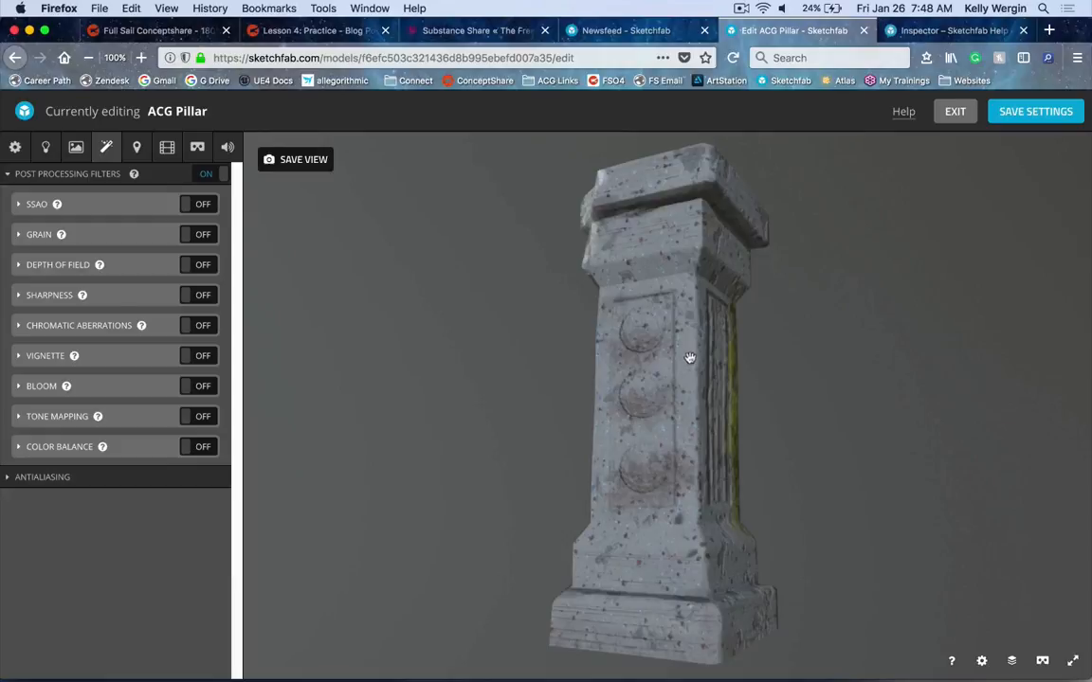
mouse_move(692, 345)
left_mouse_down()
mouse_move(733, 390)
mouse_move(769, 393)
mouse_move(765, 383)
mouse_move(693, 386)
left_mouse_up()
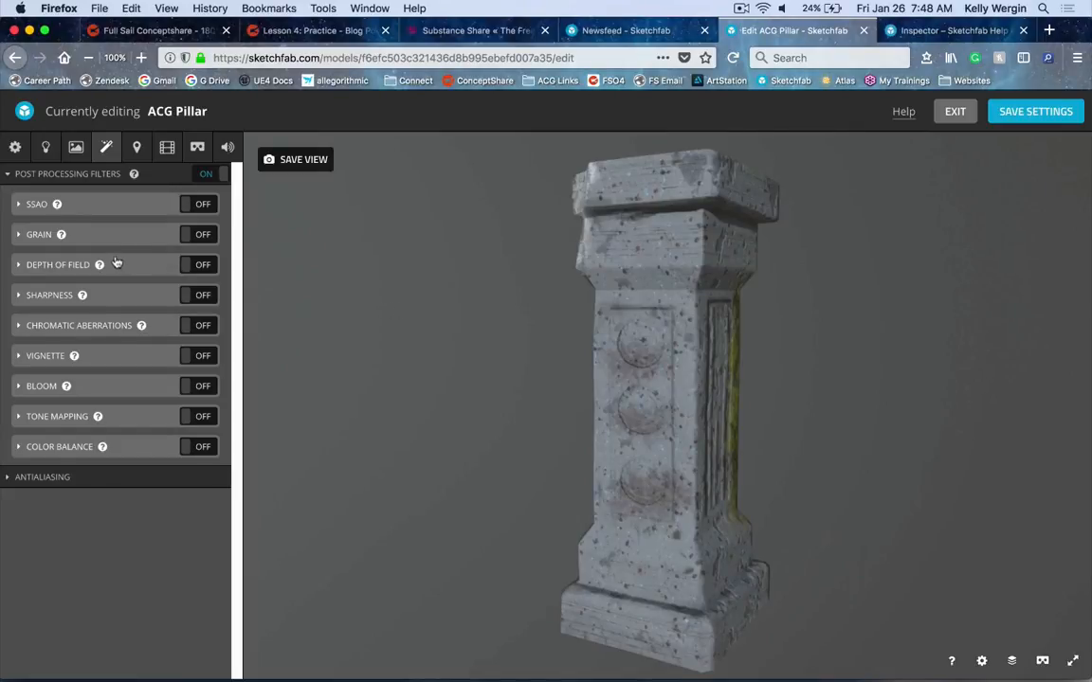
Add an annotation titled "Damage" on the pillar's upper corner and save the 3D settings
left_click(137, 150)
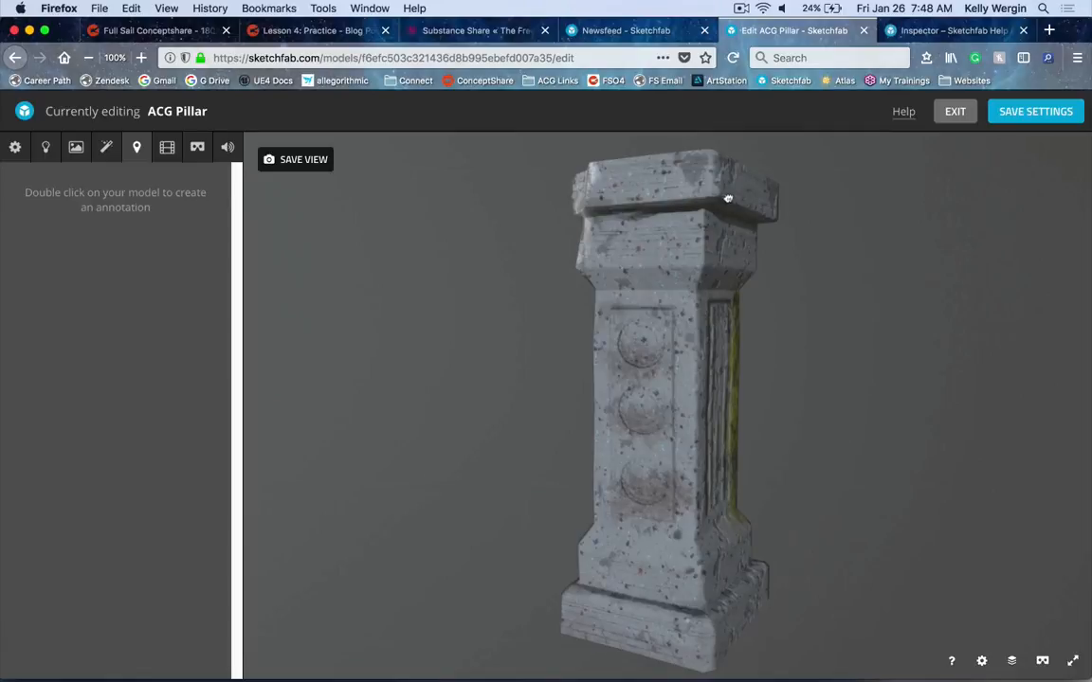
left_click_drag(727, 199, 722, 209)
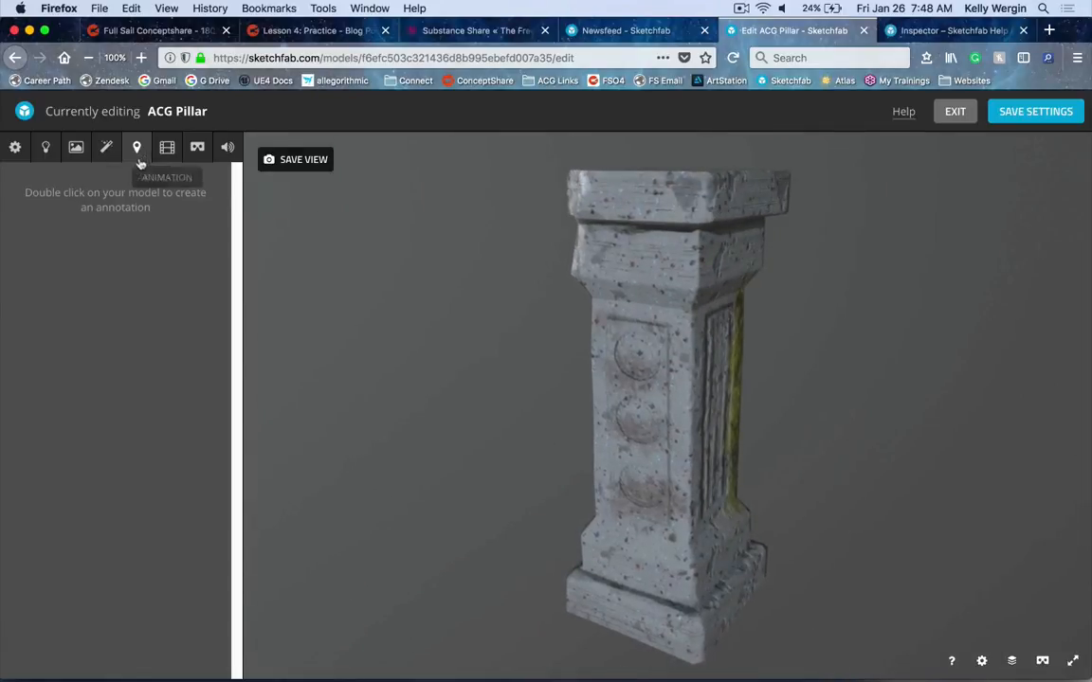
mouse_move(614, 370)
left_mouse_down()
mouse_move(758, 366)
mouse_move(712, 371)
left_mouse_up()
double_click(659, 232)
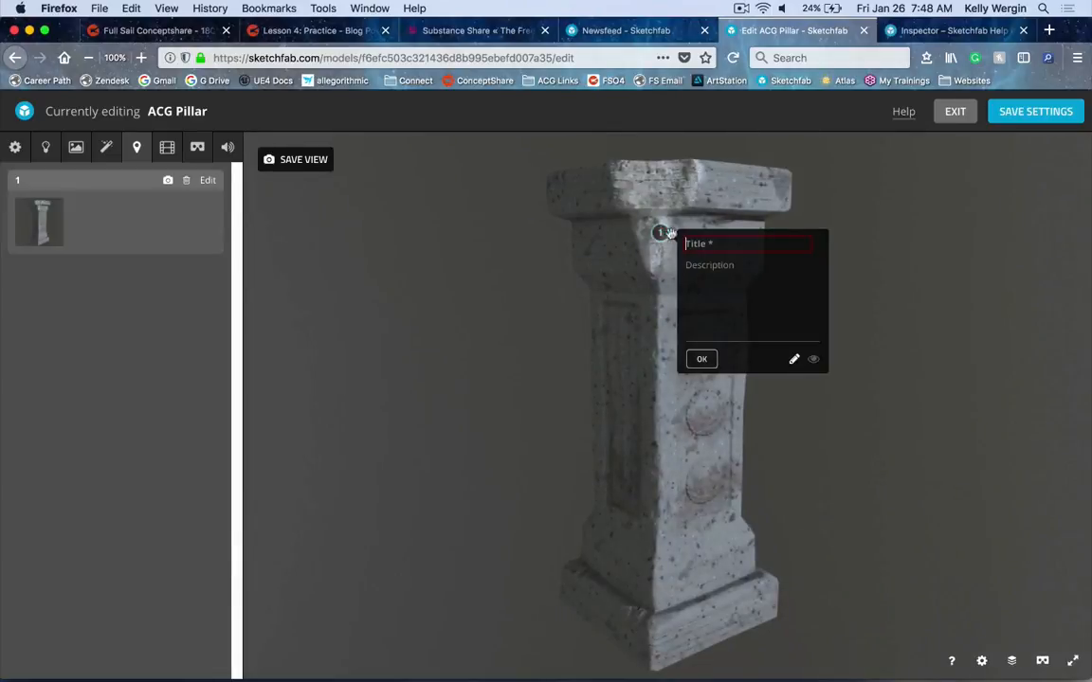
type("Damage")
key("Return")
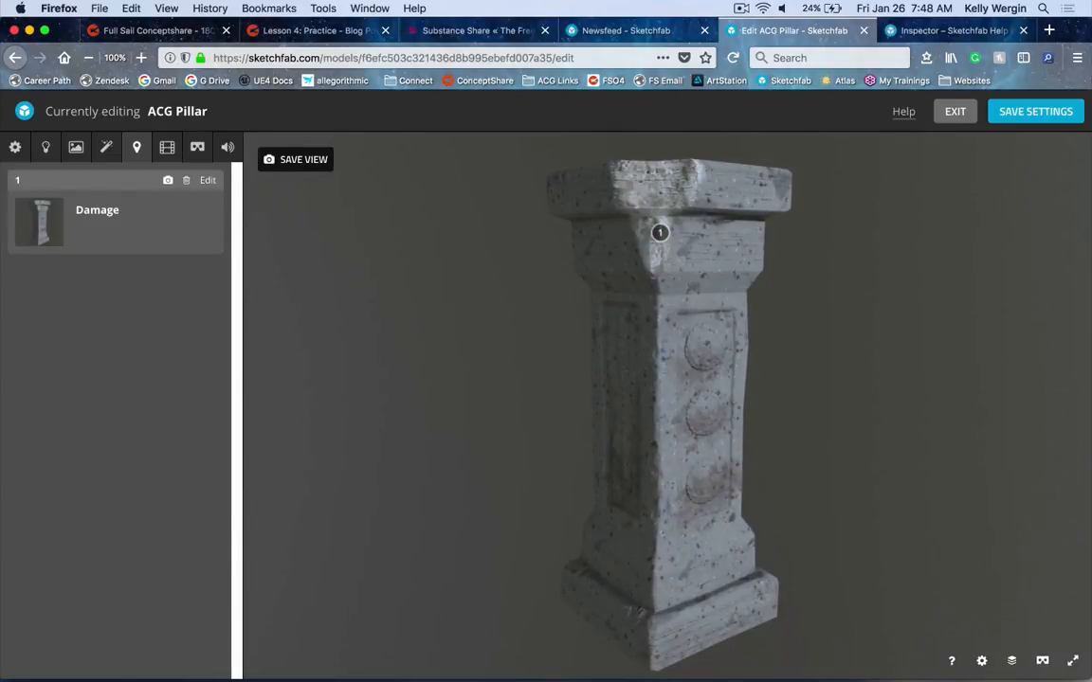
left_click(1041, 111)
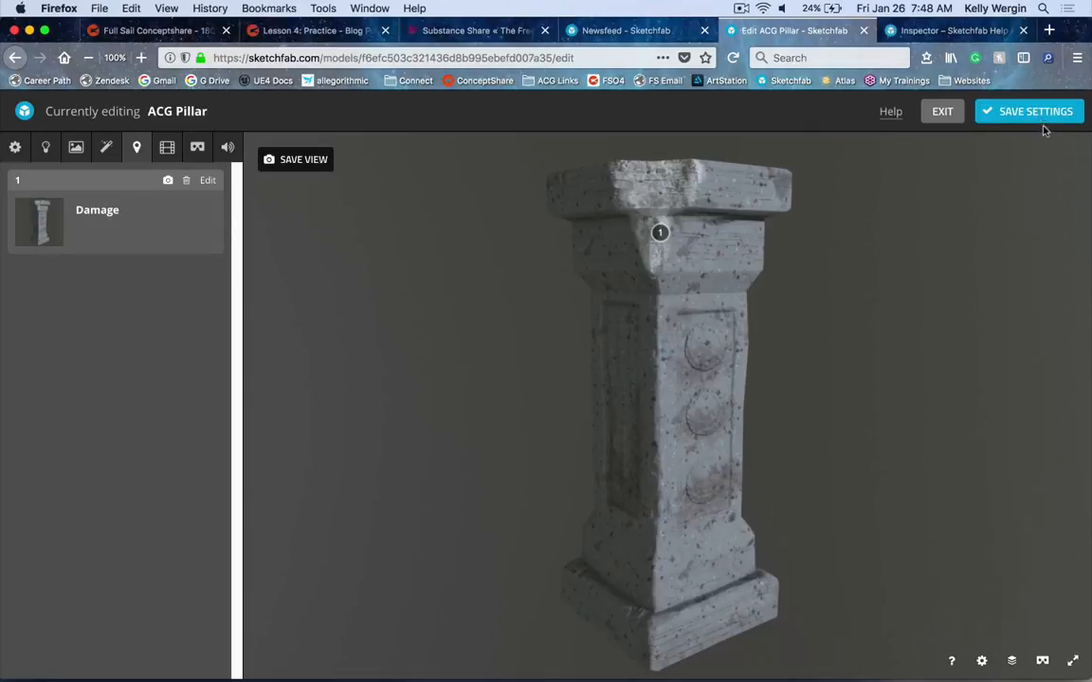
Leave the 3D settings editor and view the Damage annotation on the pillar's model page
left_click(938, 114)
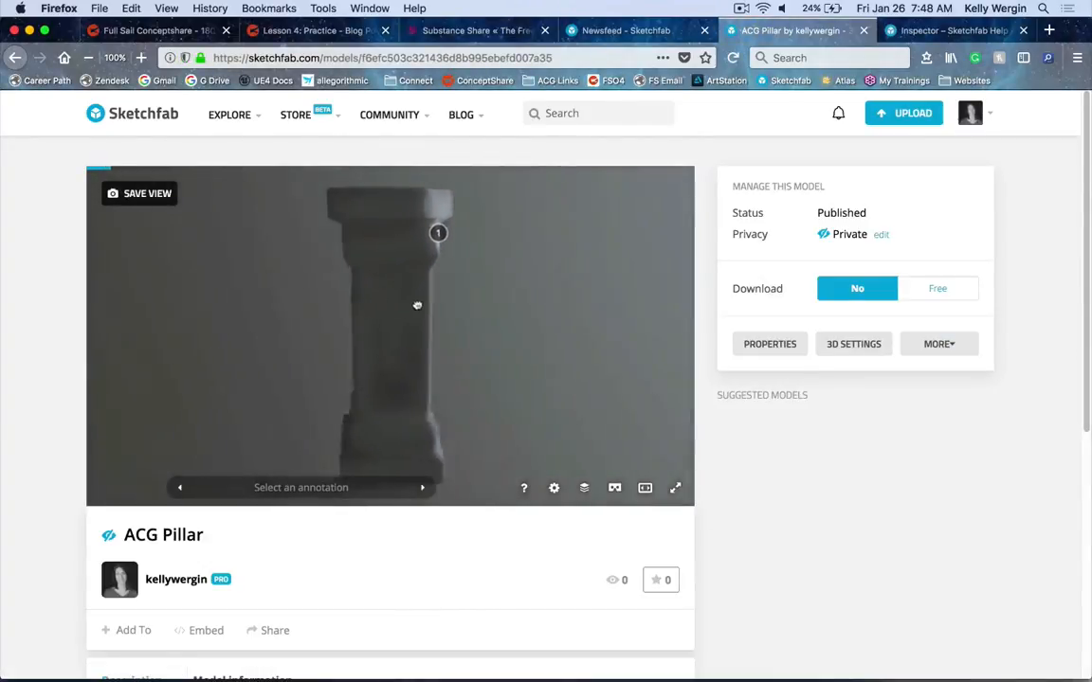
left_click(449, 234)
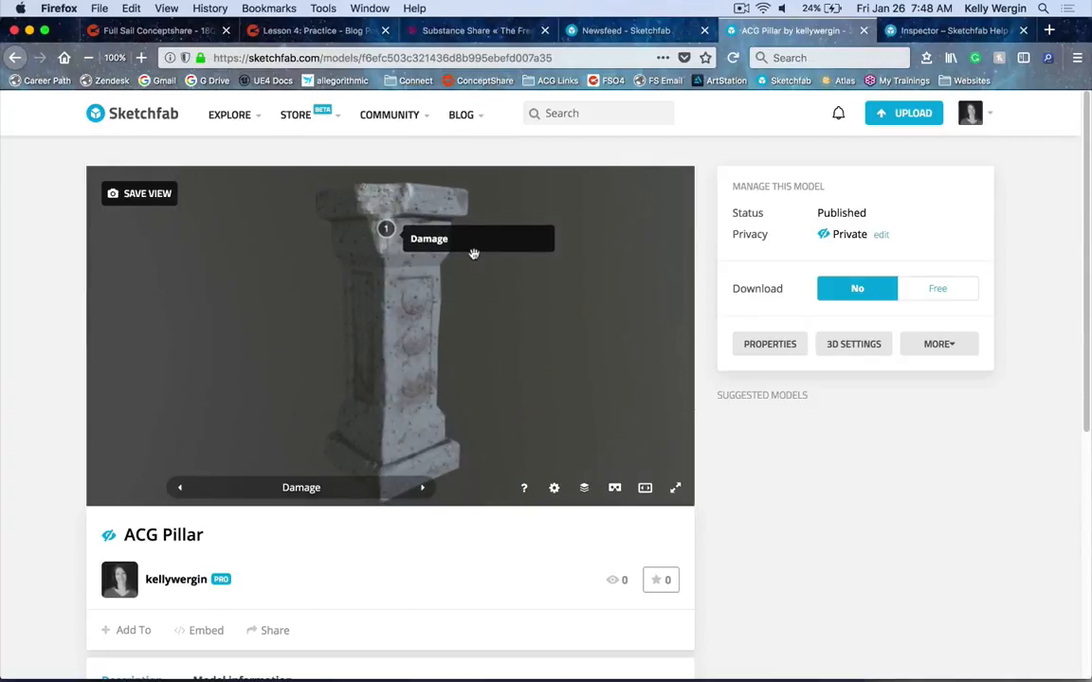
Open the course's Week 4 Lesson 2 page and follow its Sketchfab 3D Settings link
left_click(308, 30)
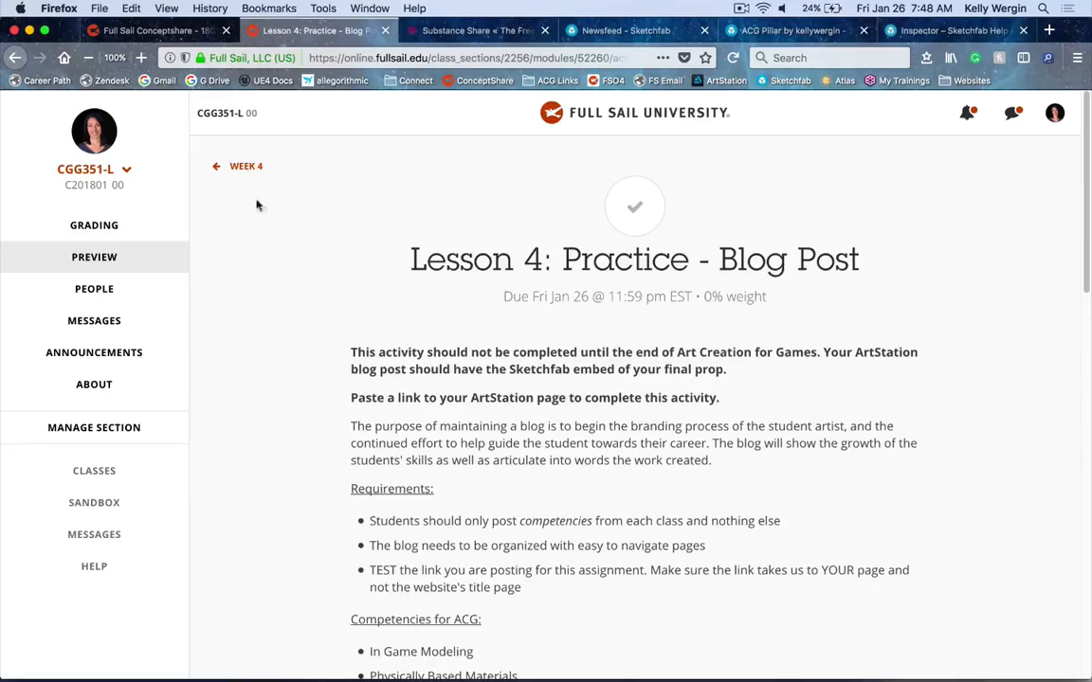
left_click(249, 166)
left_click(616, 444)
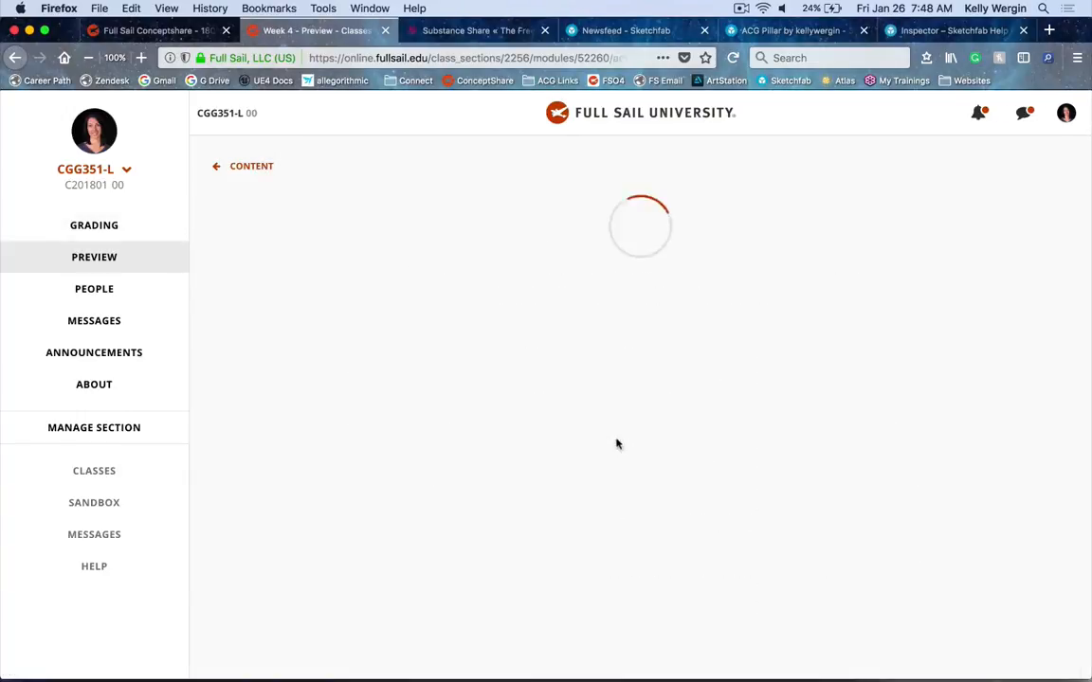
scroll(566, 475, "down", 2)
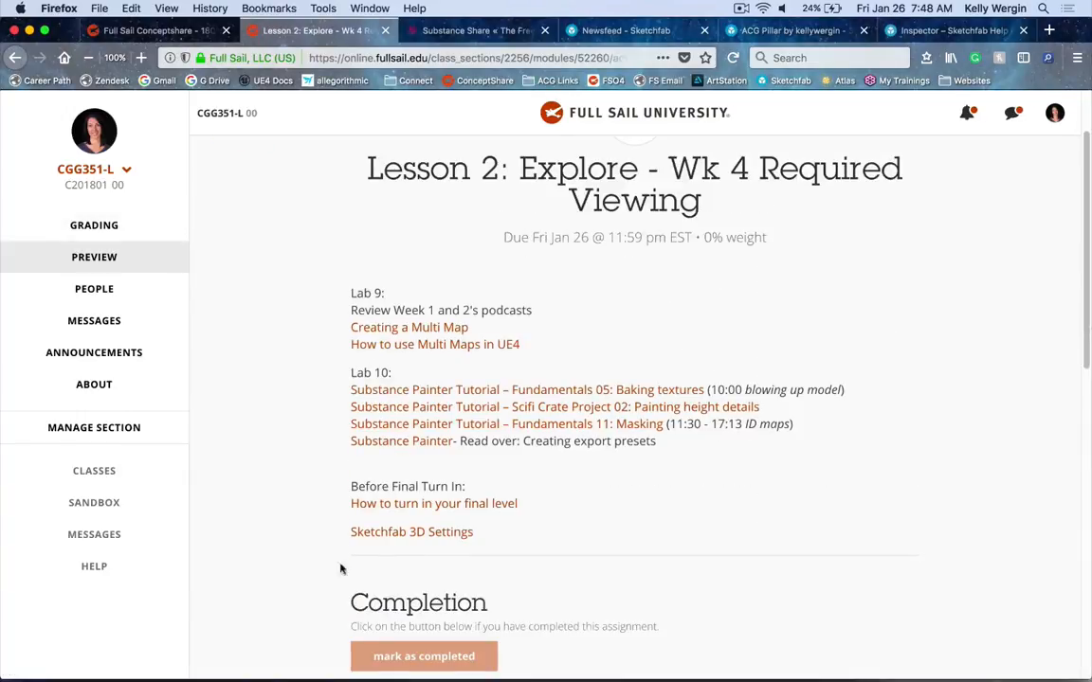
left_click(465, 534)
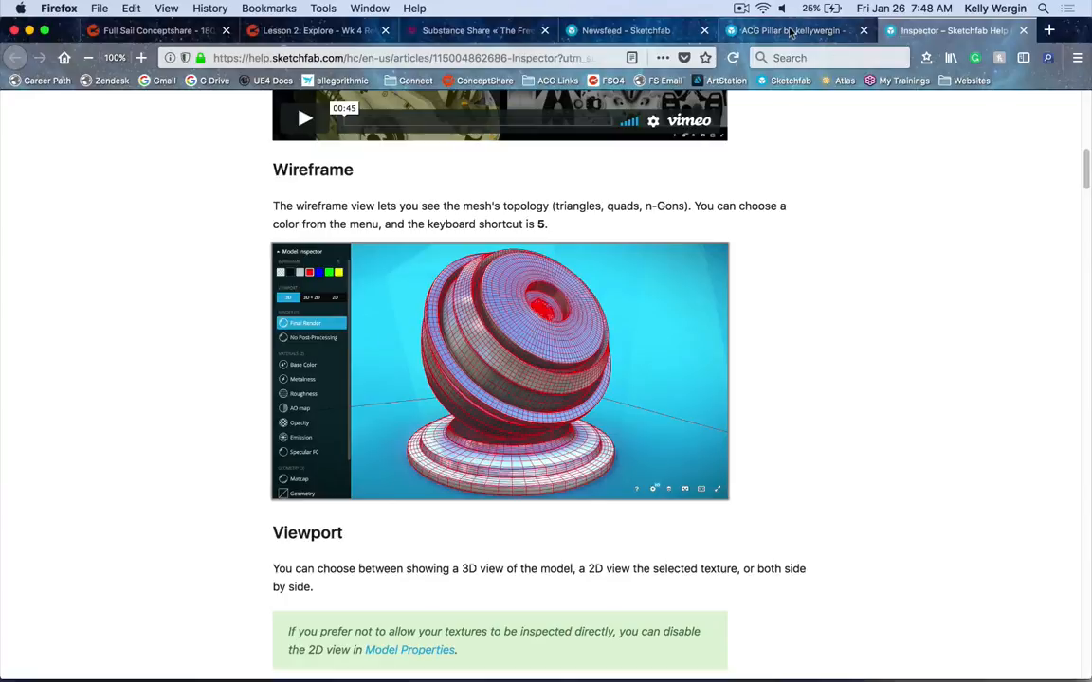
Return to the pillar's model page and open the Model Inspector over the viewer
left_click(763, 30)
key("i")
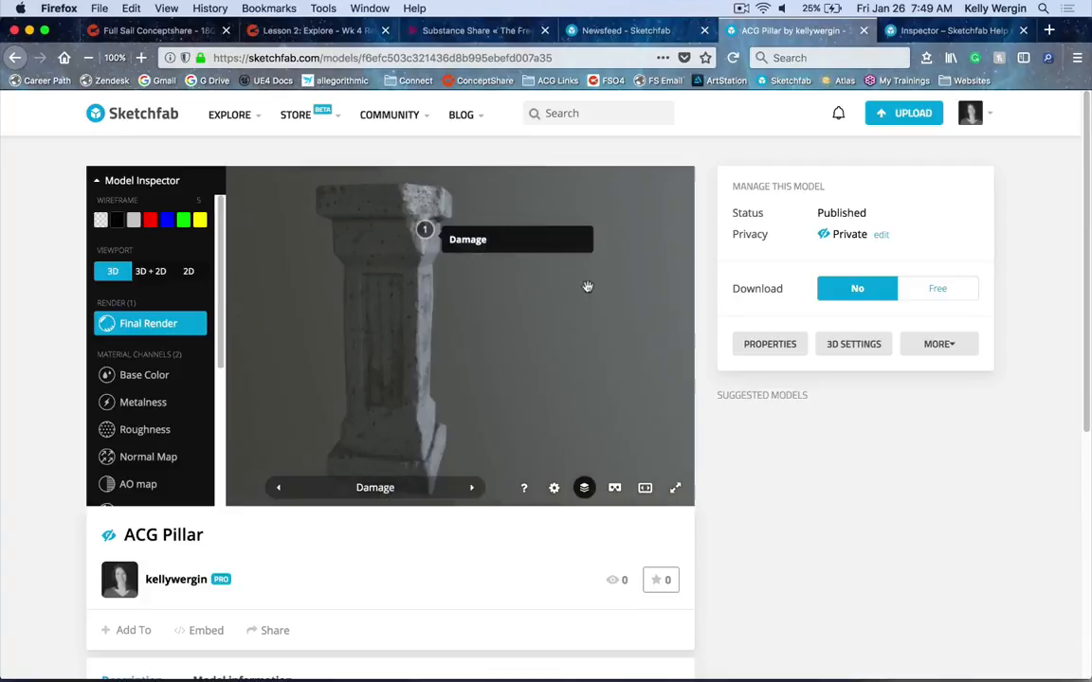
scroll(368, 555, "down", 2)
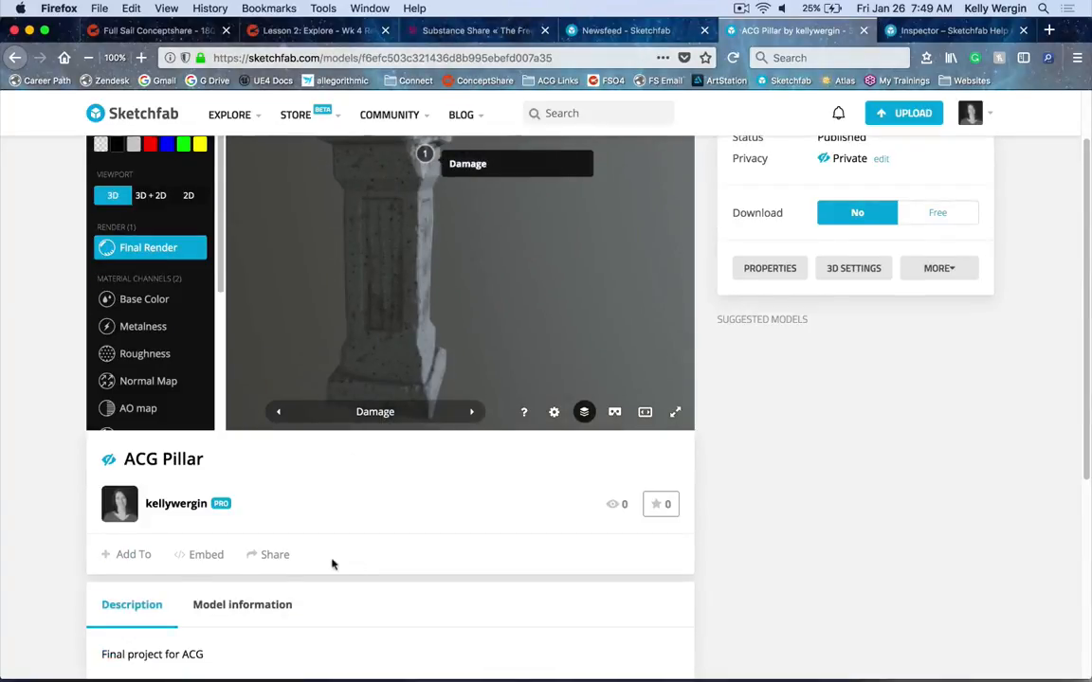
Open the model's Share dialog, close it, and bring up the Embed viewer code instead
left_click(254, 555)
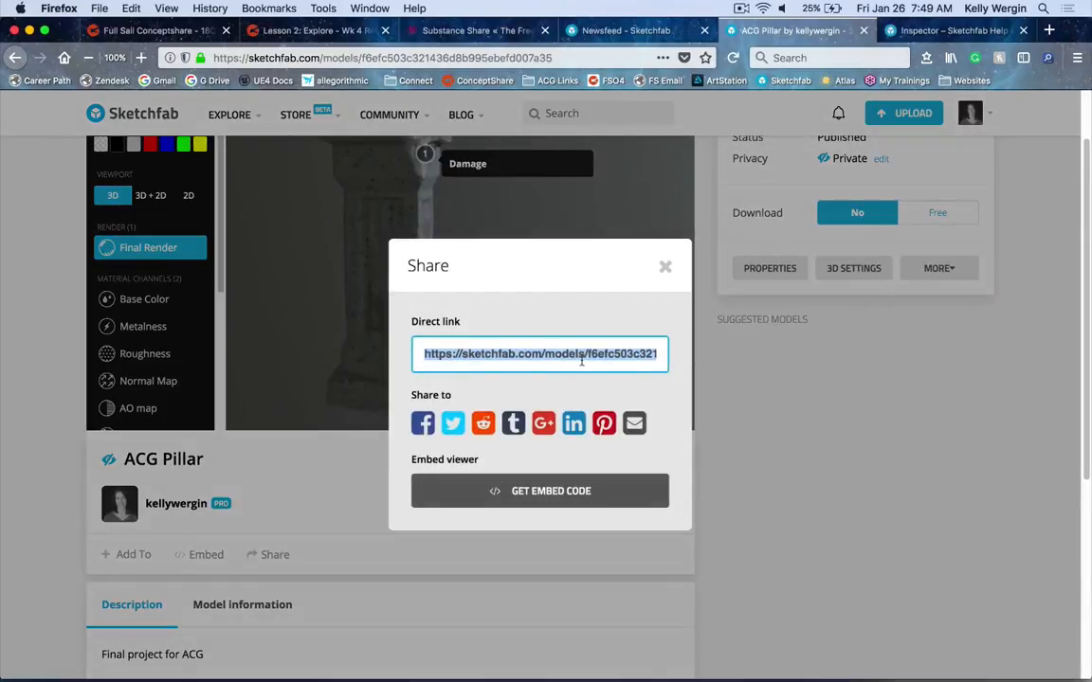
left_click(303, 539)
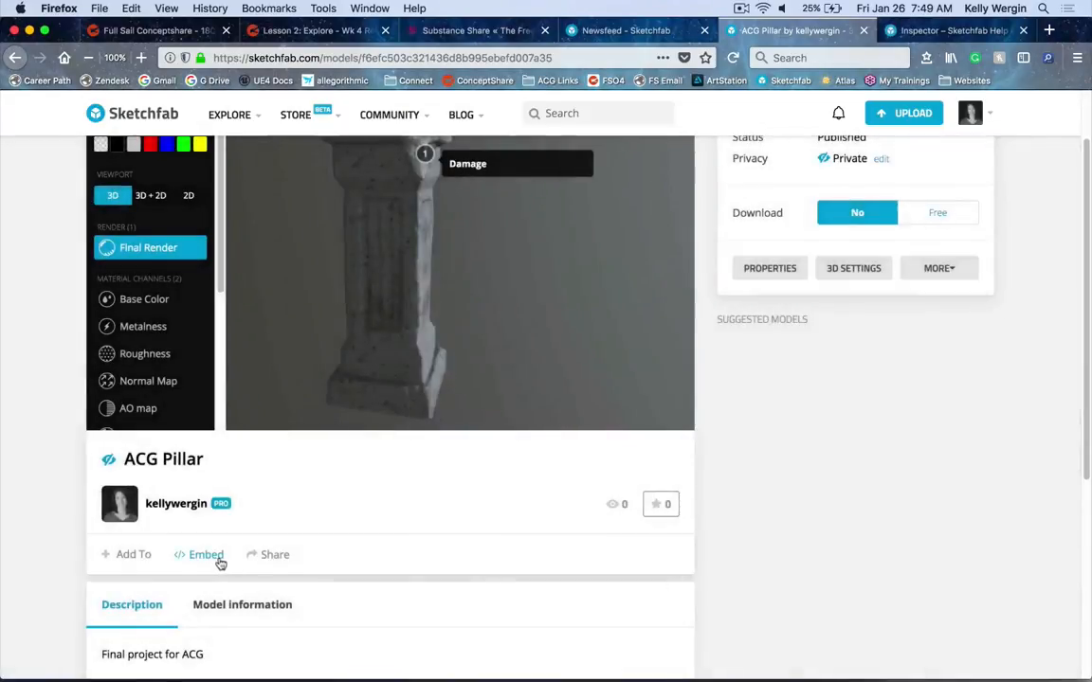
left_click(206, 555)
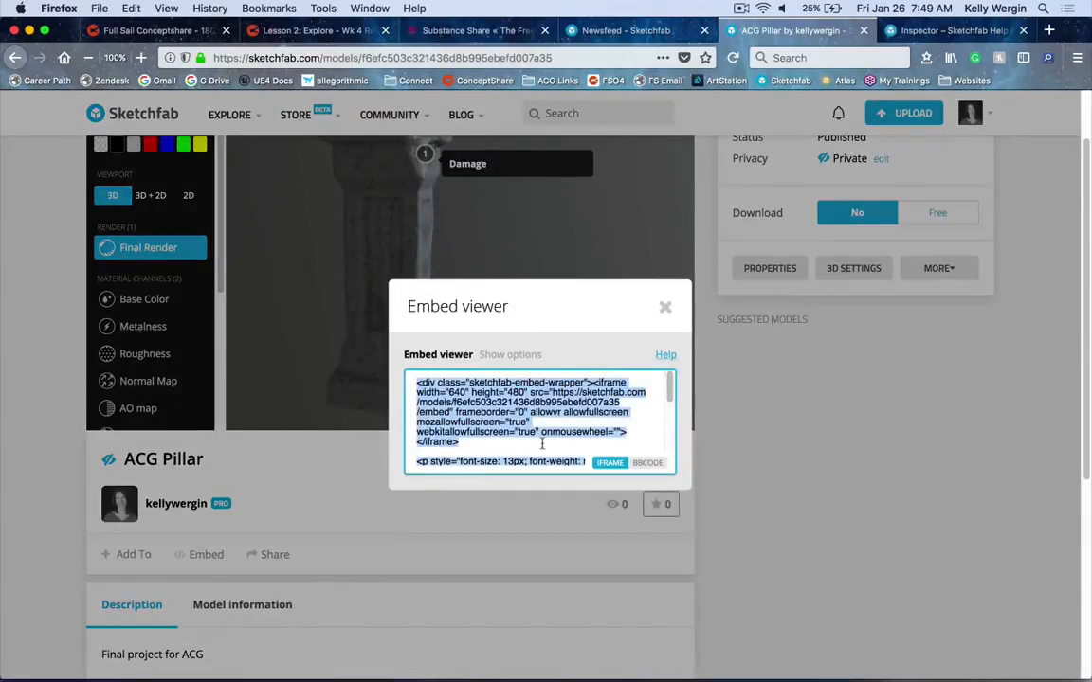